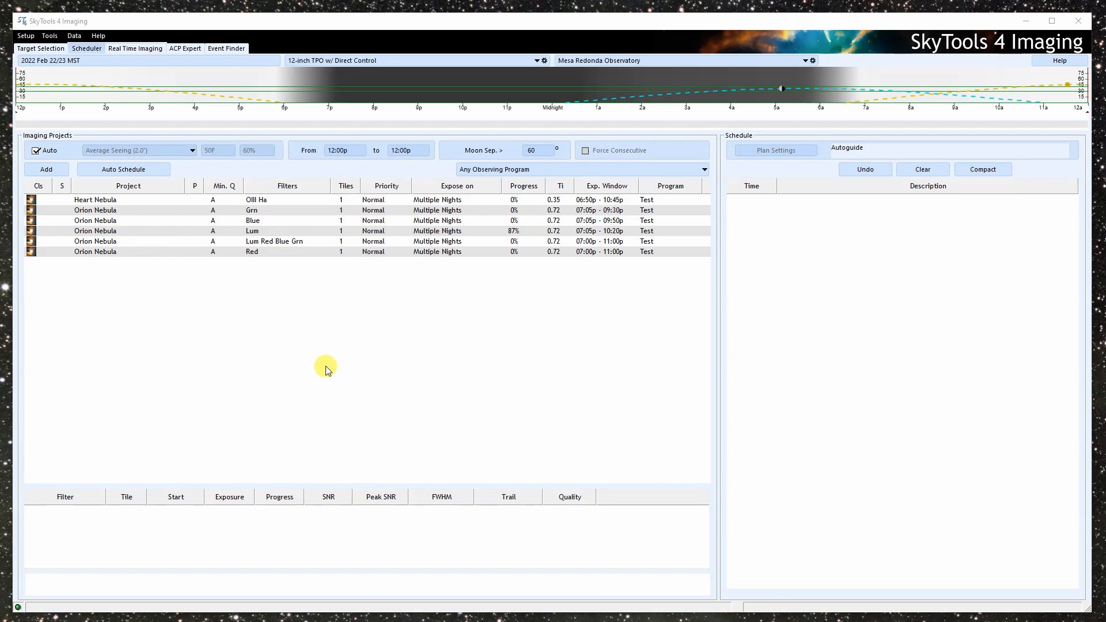
# Add the Orion Nebula Lum project to the observing schedule and examine its place on the night timeline
pyautogui.click(122, 241)
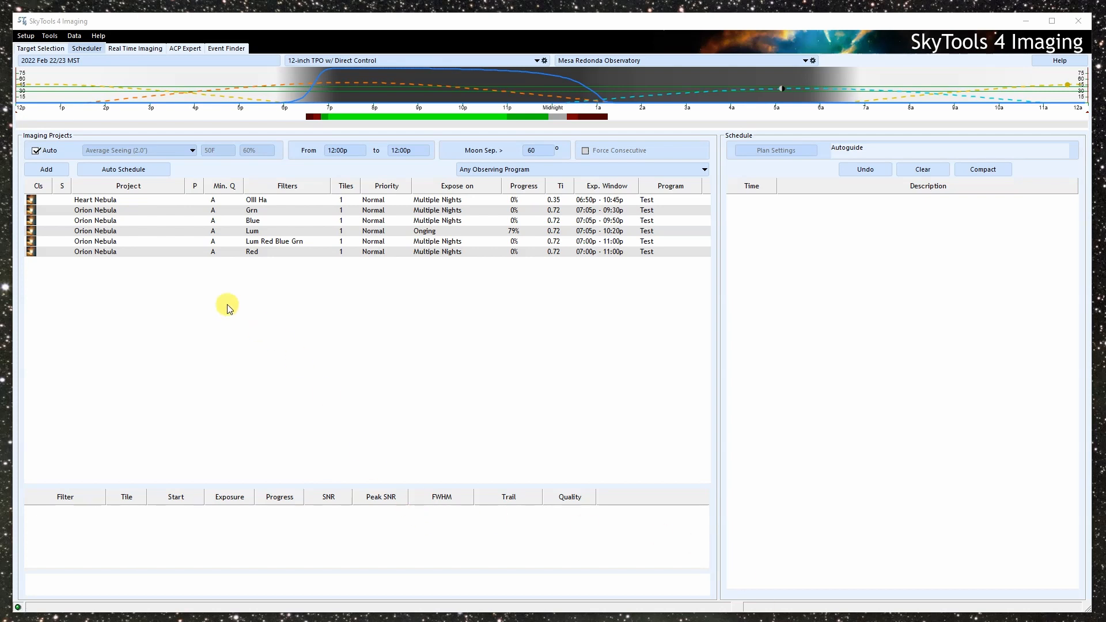
pyautogui.click(138, 232)
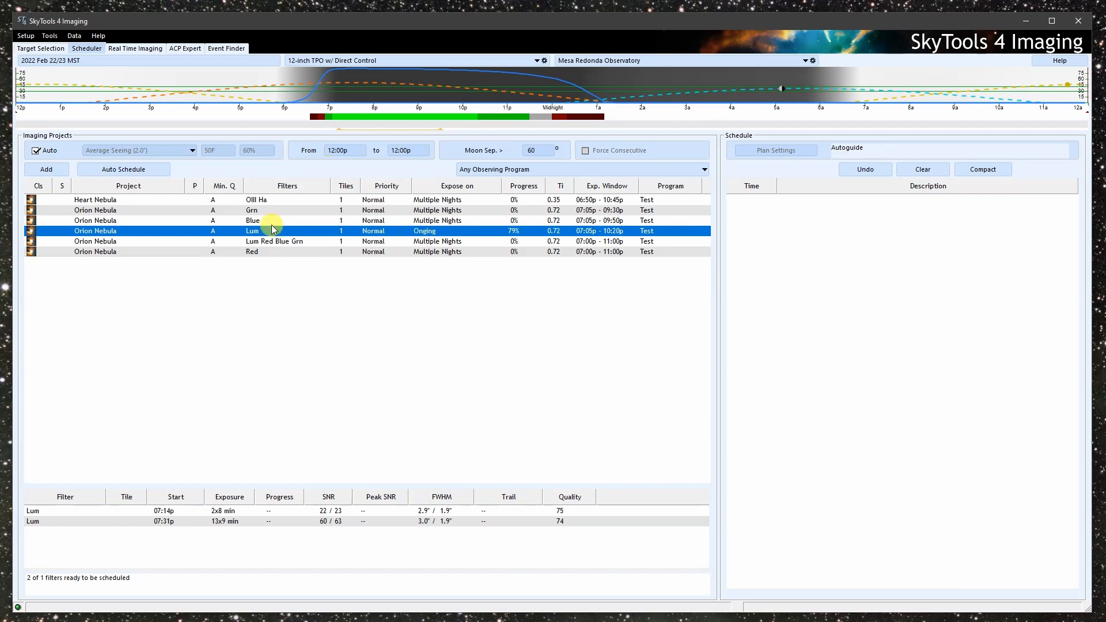
pyautogui.click(46, 169)
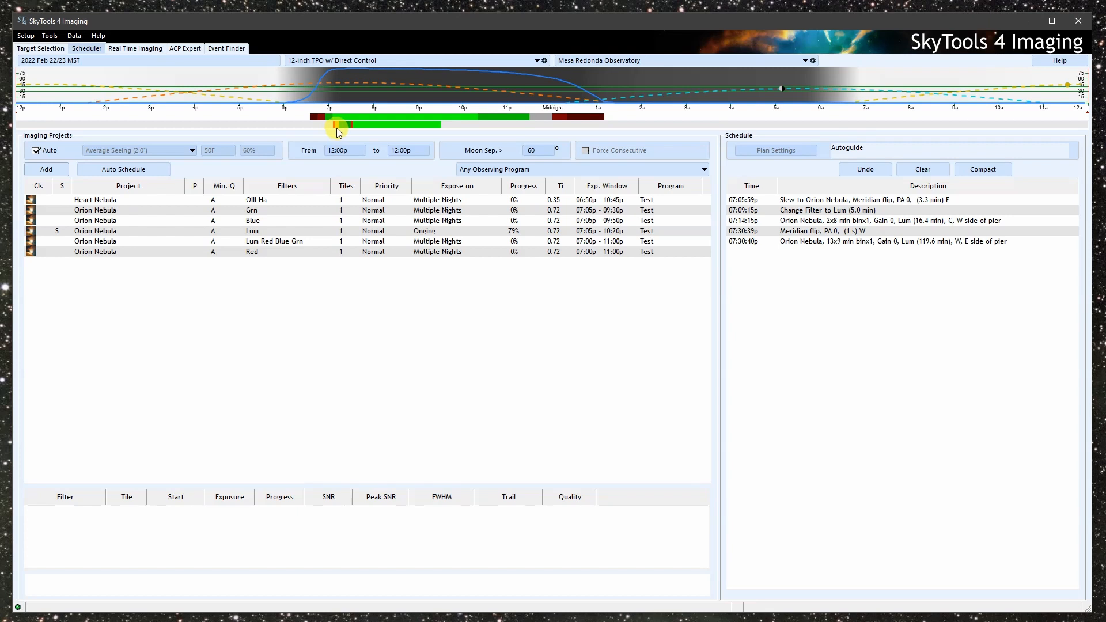
pyautogui.moveTo(334, 120)
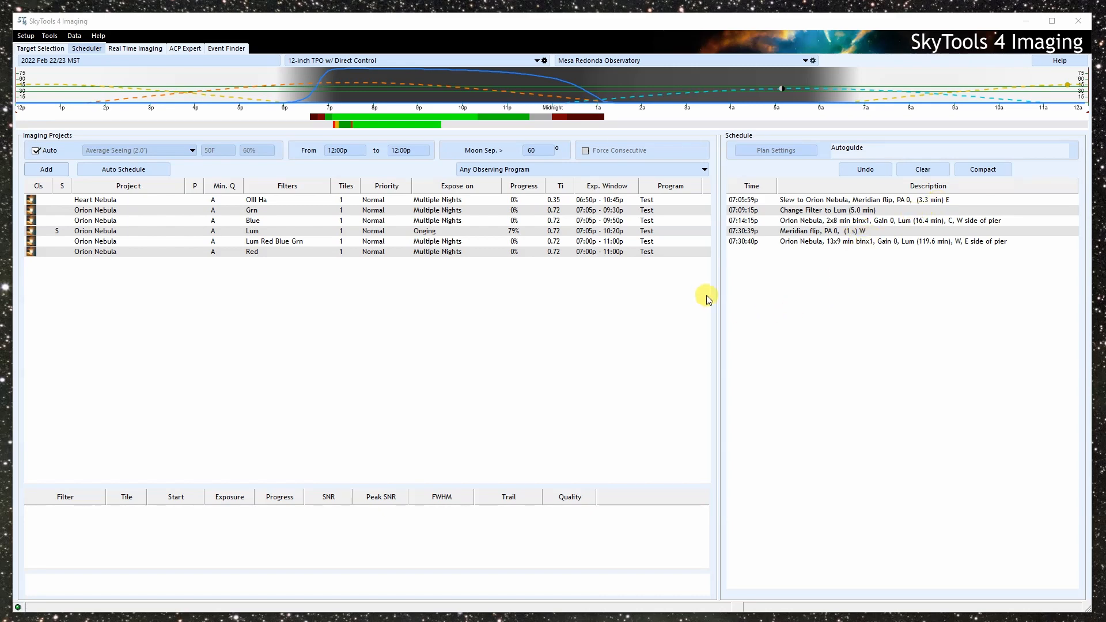
# Review the timings configured for the 12-inch TPO w/ Direct Control imaging system, leaving them as they are
pyautogui.click(545, 61)
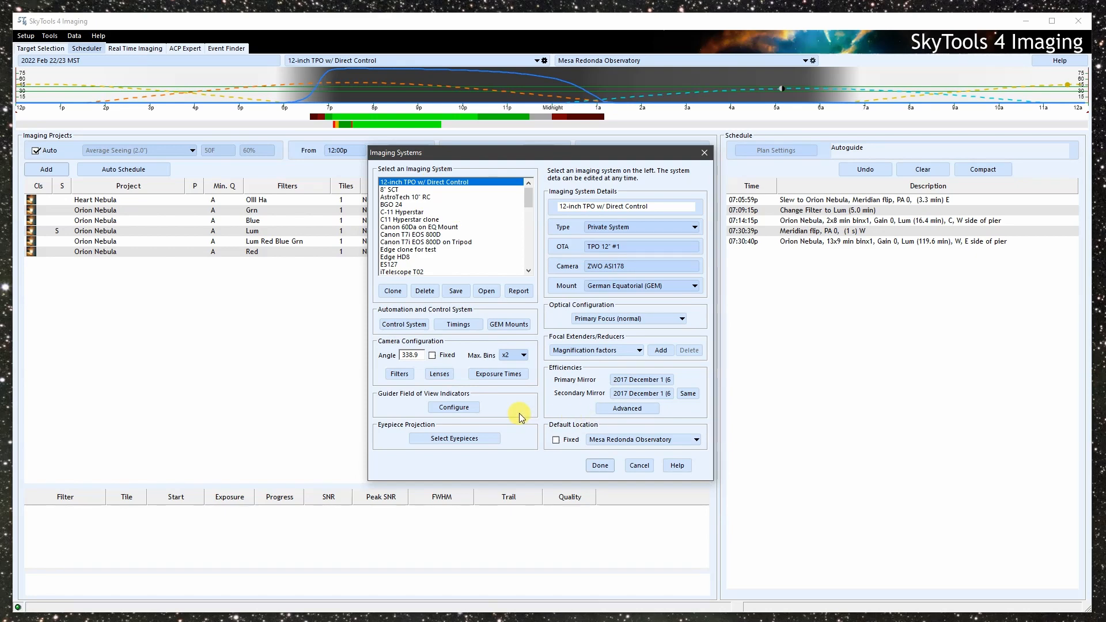
pyautogui.click(464, 327)
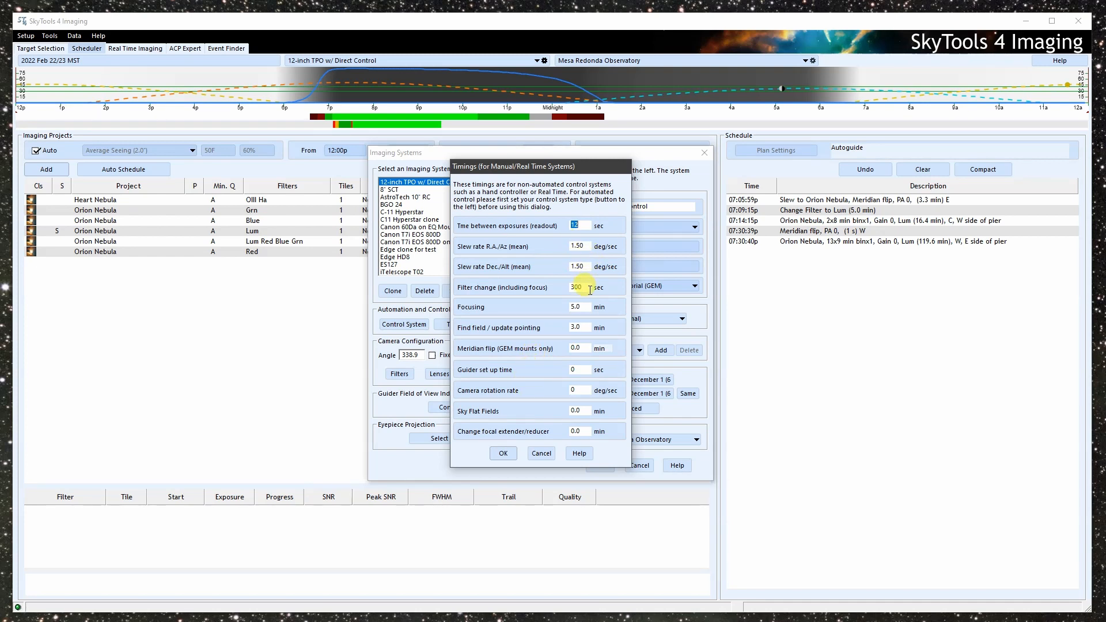
pyautogui.click(540, 455)
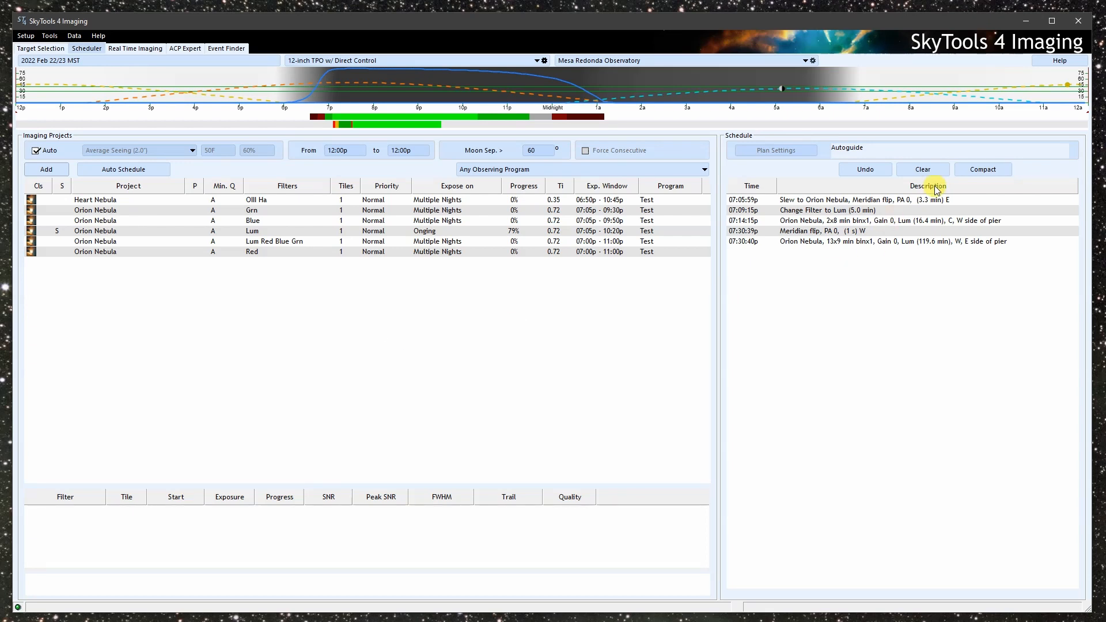
# Clear the schedule and select the Orion Nebula Lum project in the project list
pyautogui.click(922, 169)
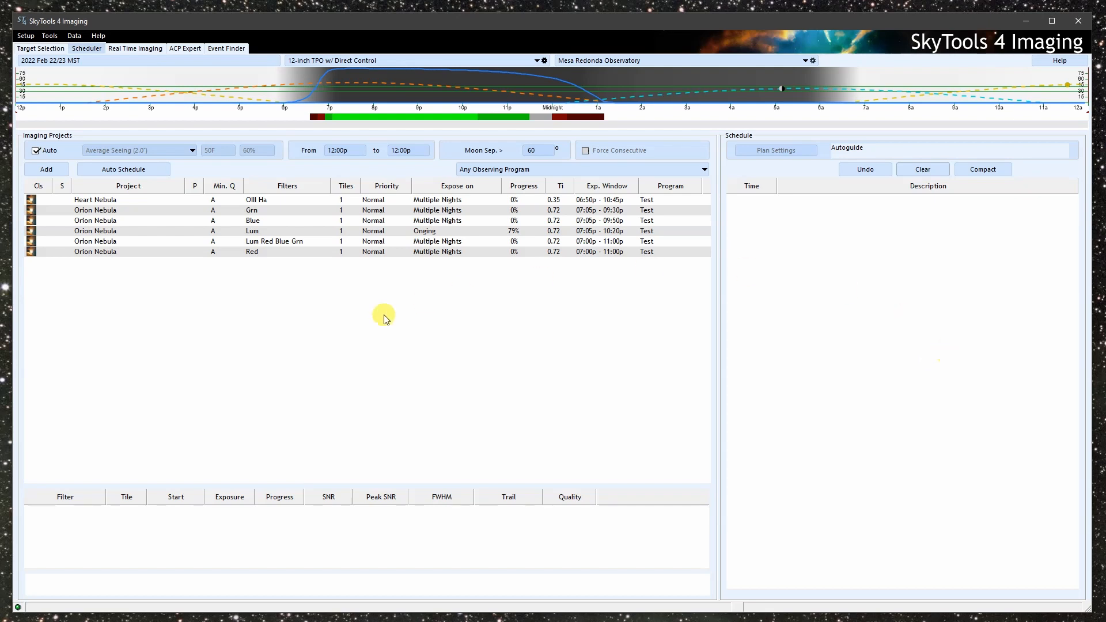
pyautogui.click(263, 230)
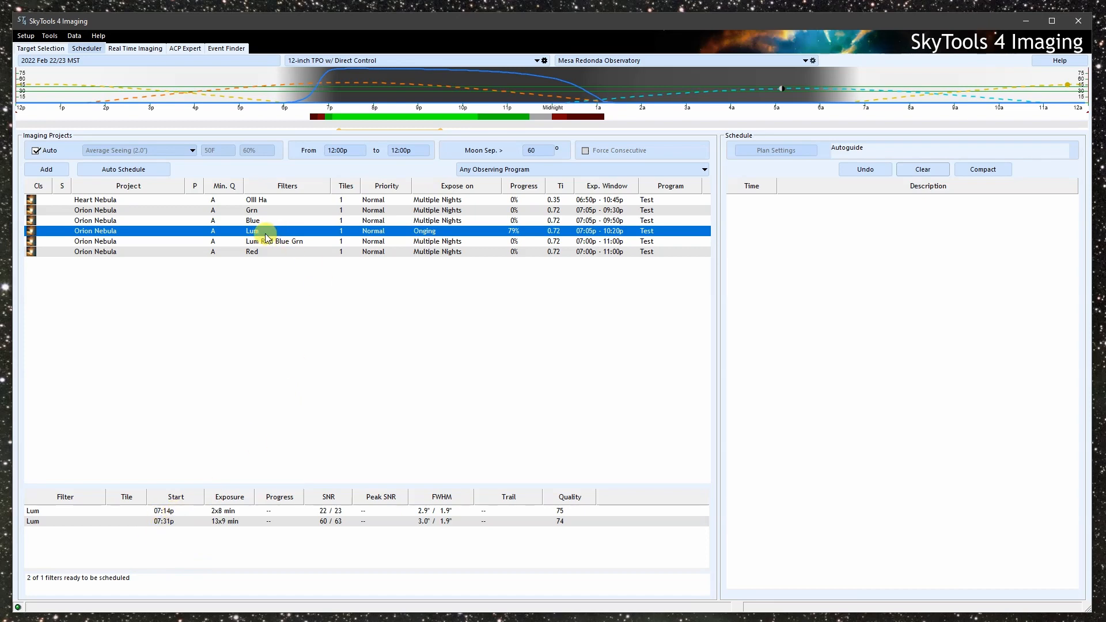
# Examine the Orion Nebula's imaging quality across the night in the Messier target list
pyautogui.click(40, 49)
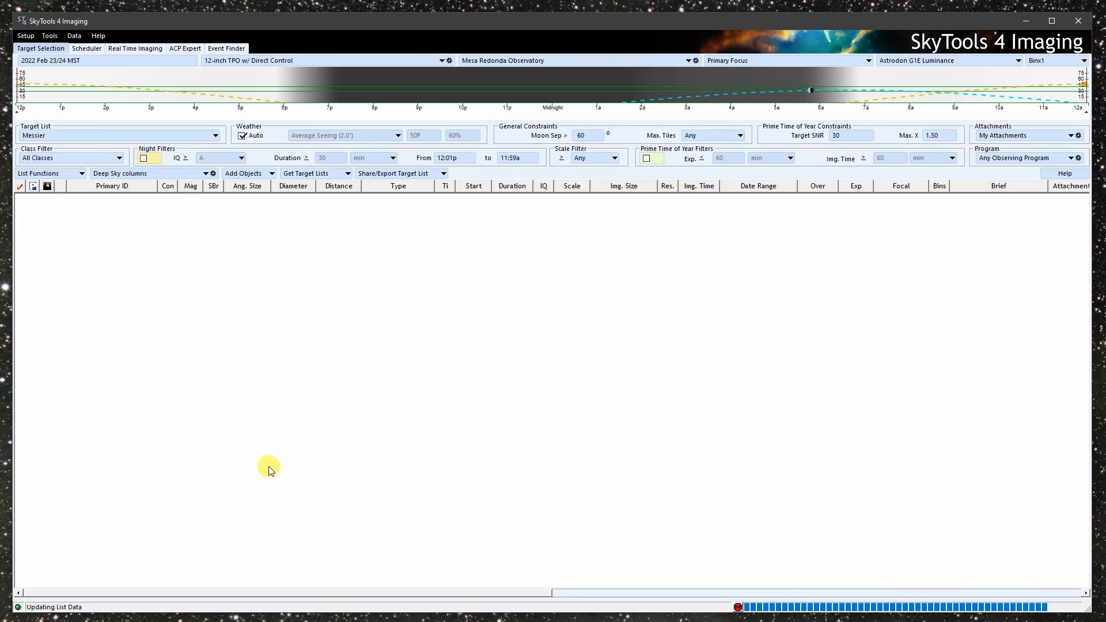
pyautogui.click(105, 242)
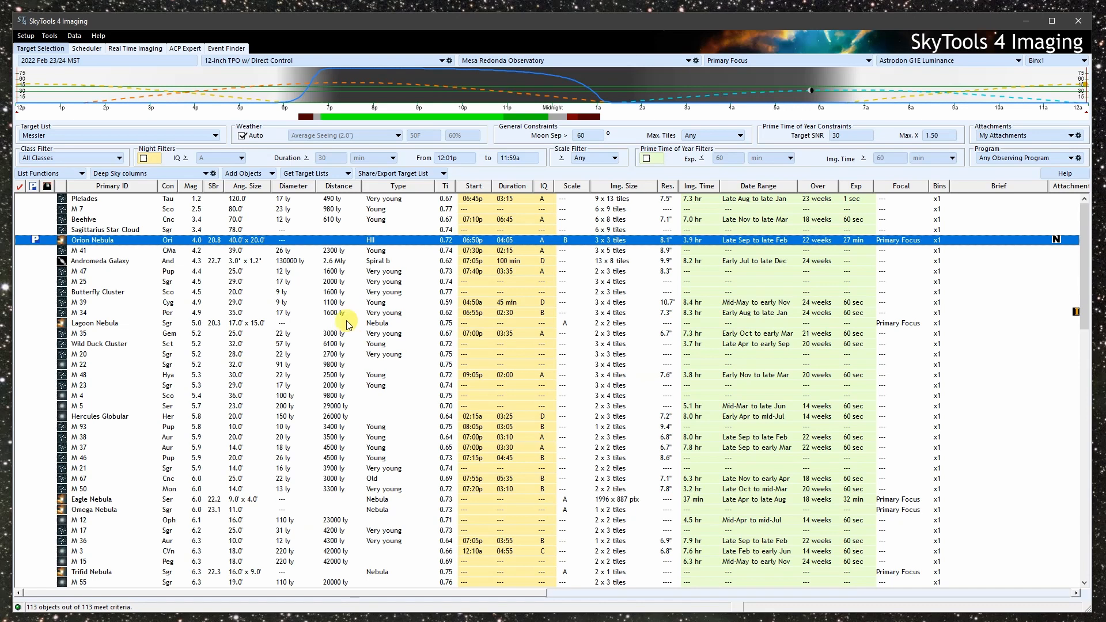
pyautogui.click(89, 48)
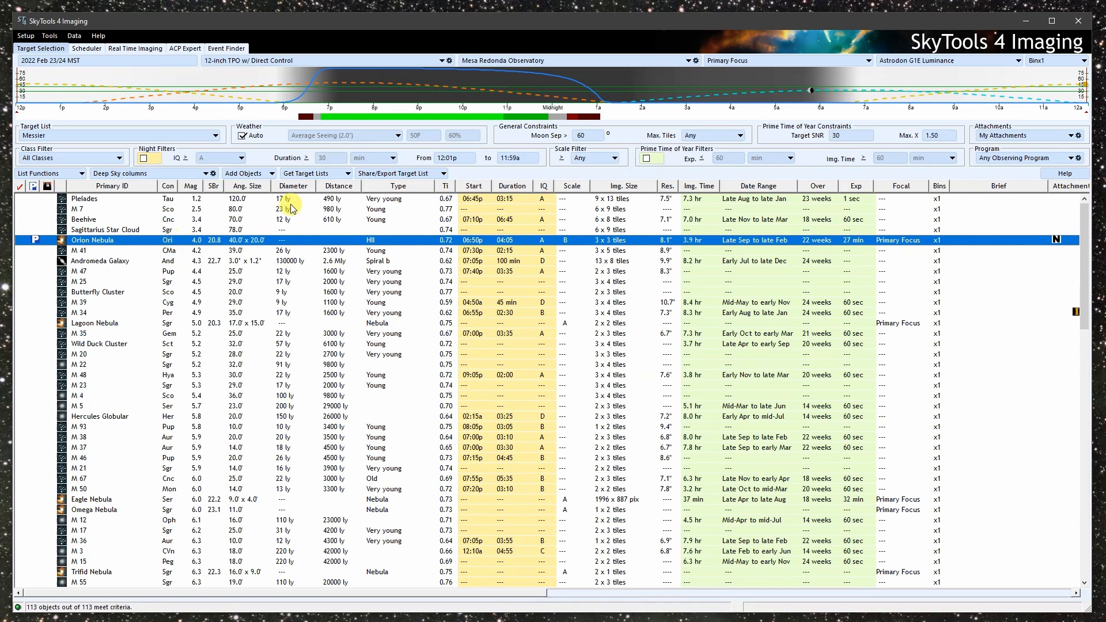
pyautogui.moveTo(372, 120)
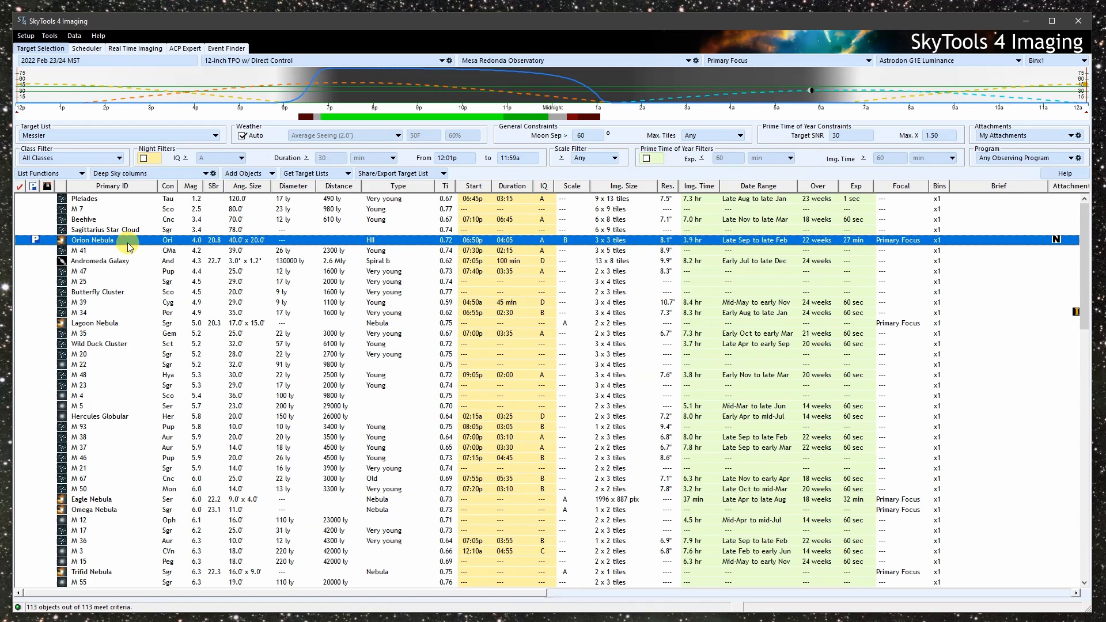
# Set the Orion Nebula Lum project's exposure goal to the target's Main extent and check its planned exposures in the Scheduler
pyautogui.click(88, 48)
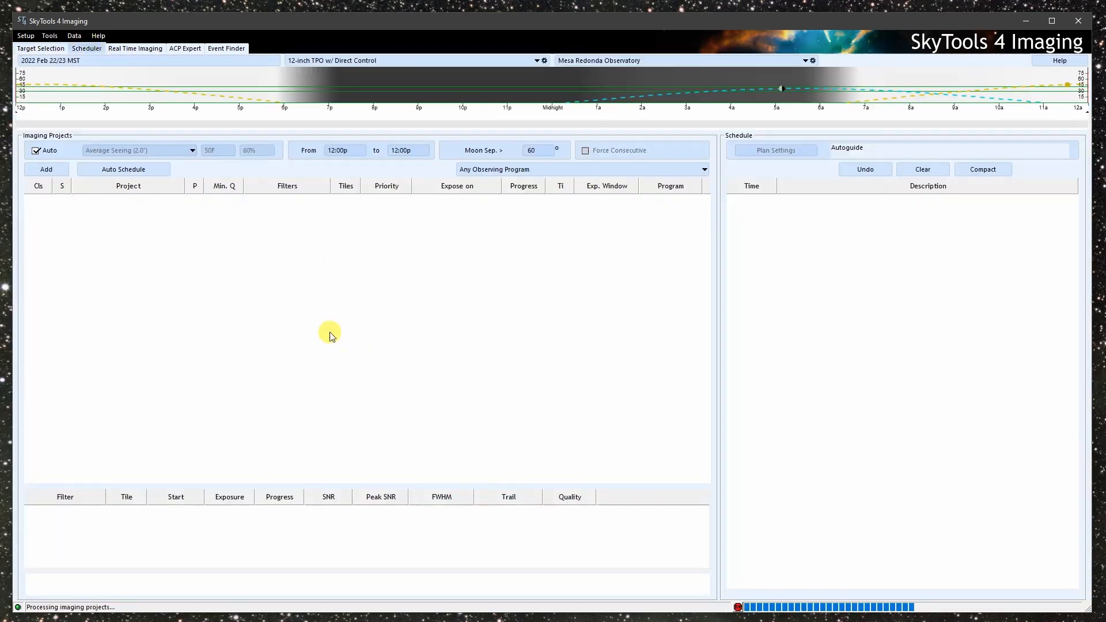
pyautogui.rightClick(198, 233)
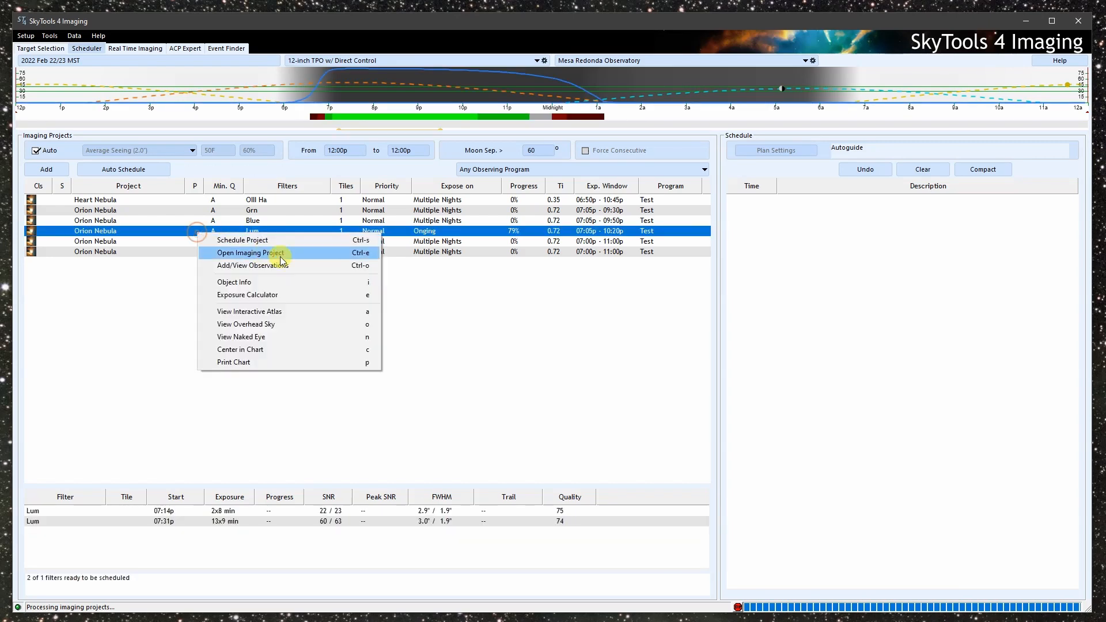
pyautogui.click(300, 257)
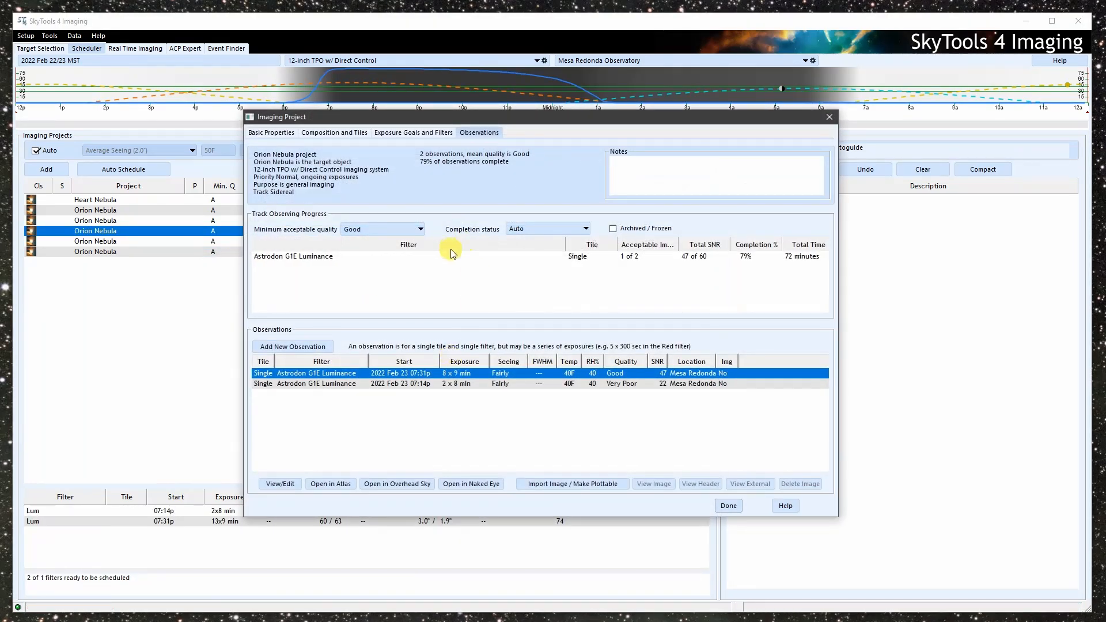
pyautogui.click(271, 132)
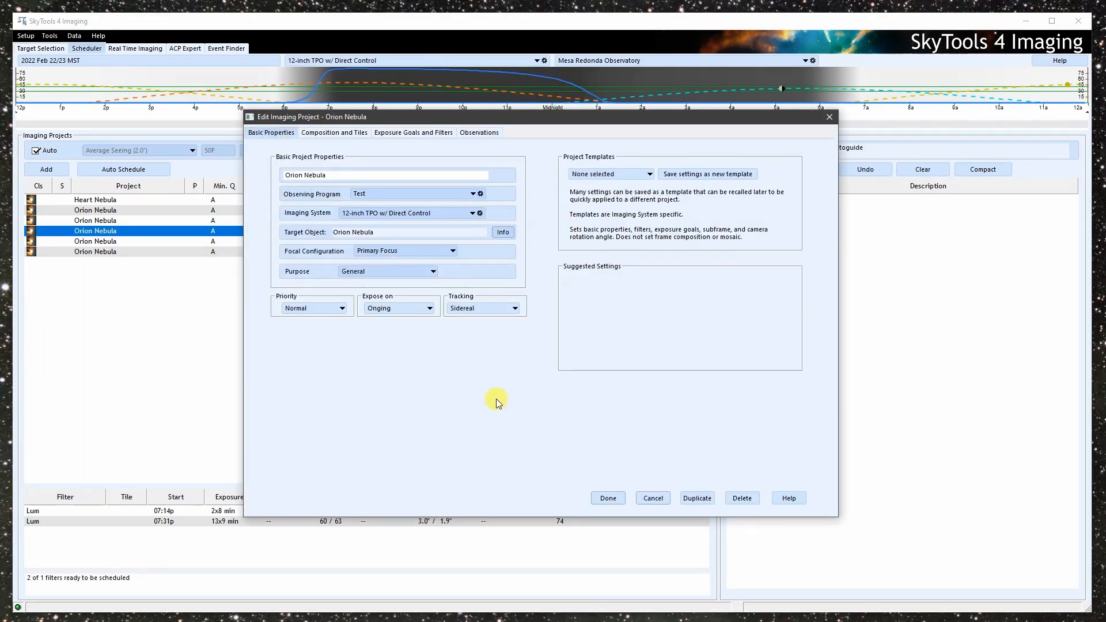
pyautogui.click(414, 132)
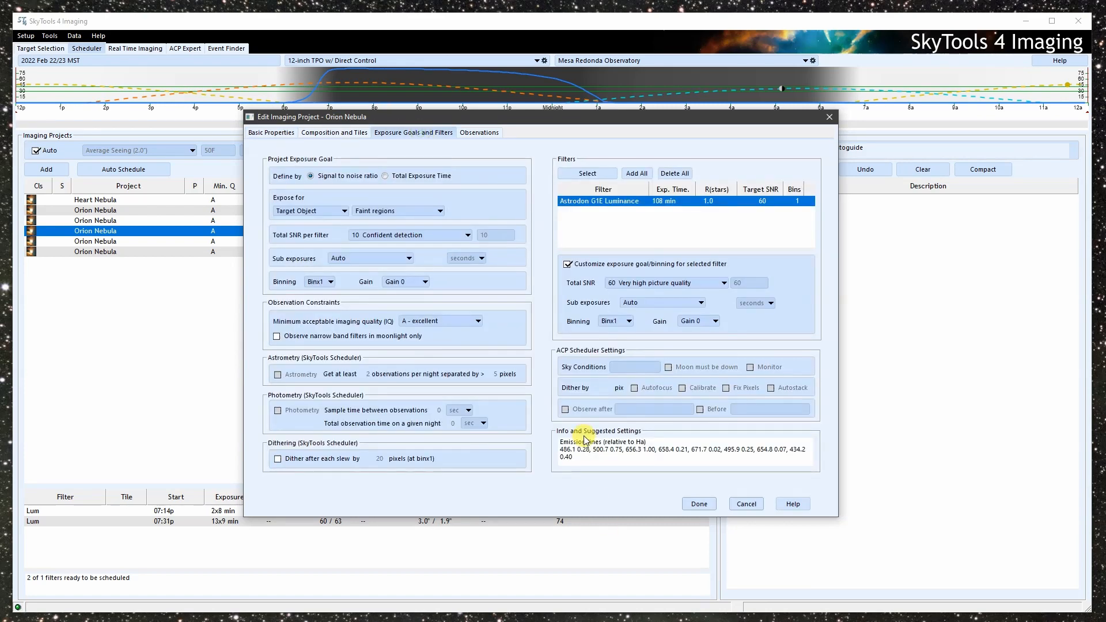
pyautogui.click(416, 211)
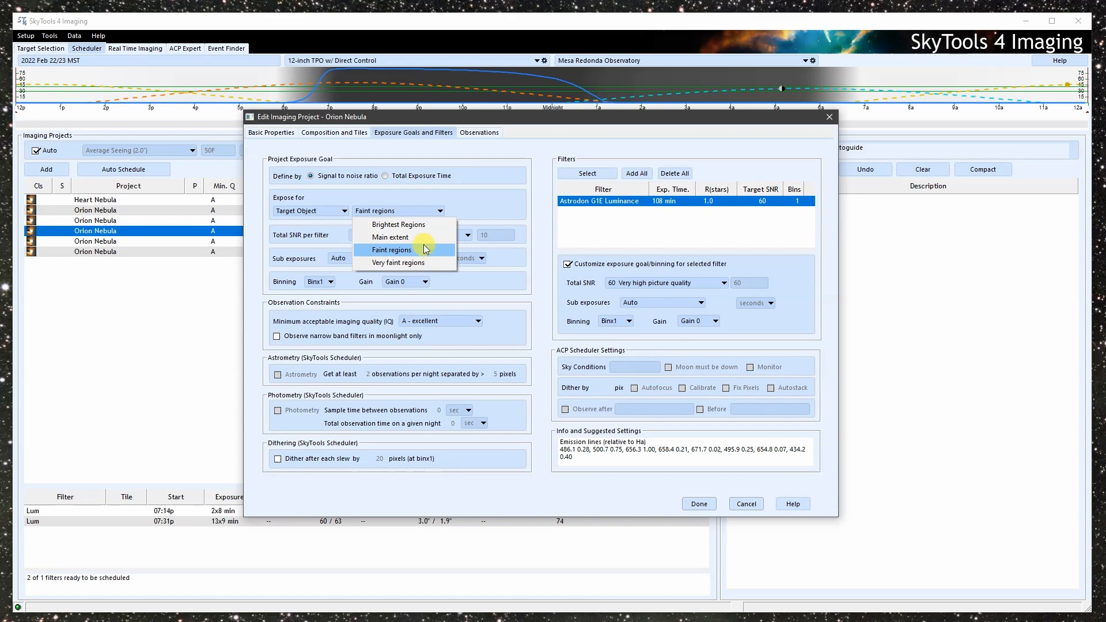
pyautogui.click(423, 238)
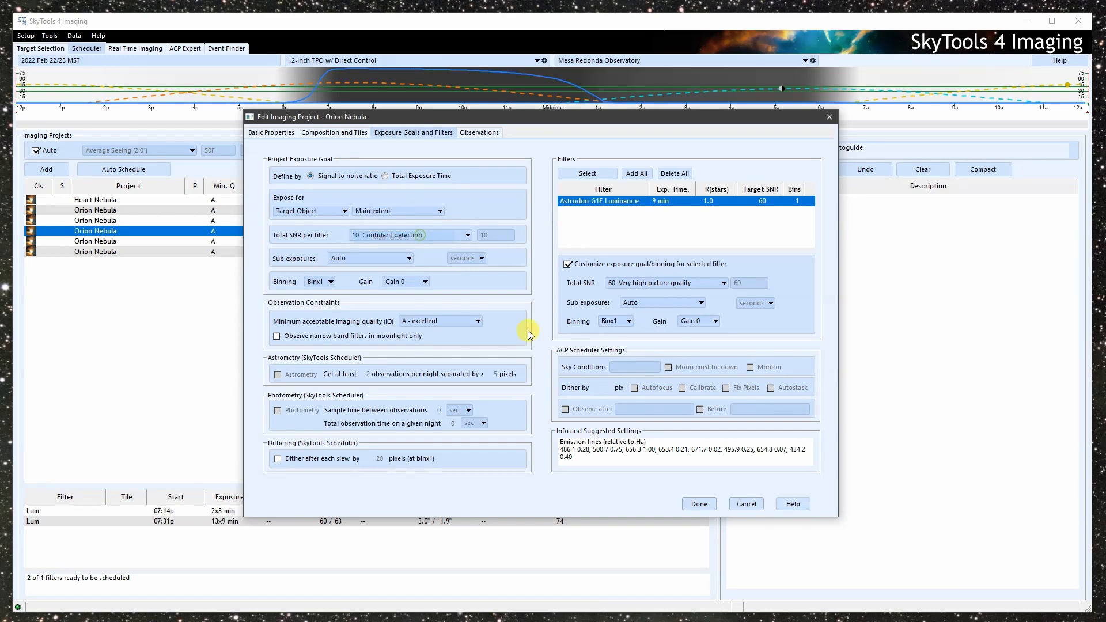
pyautogui.click(699, 503)
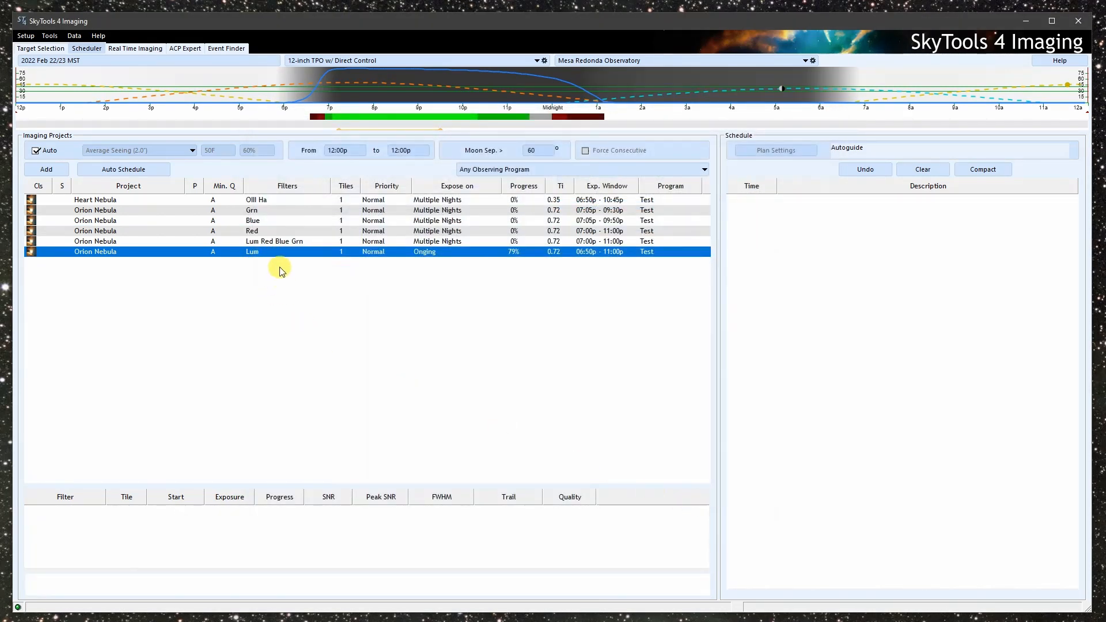
pyautogui.click(261, 254)
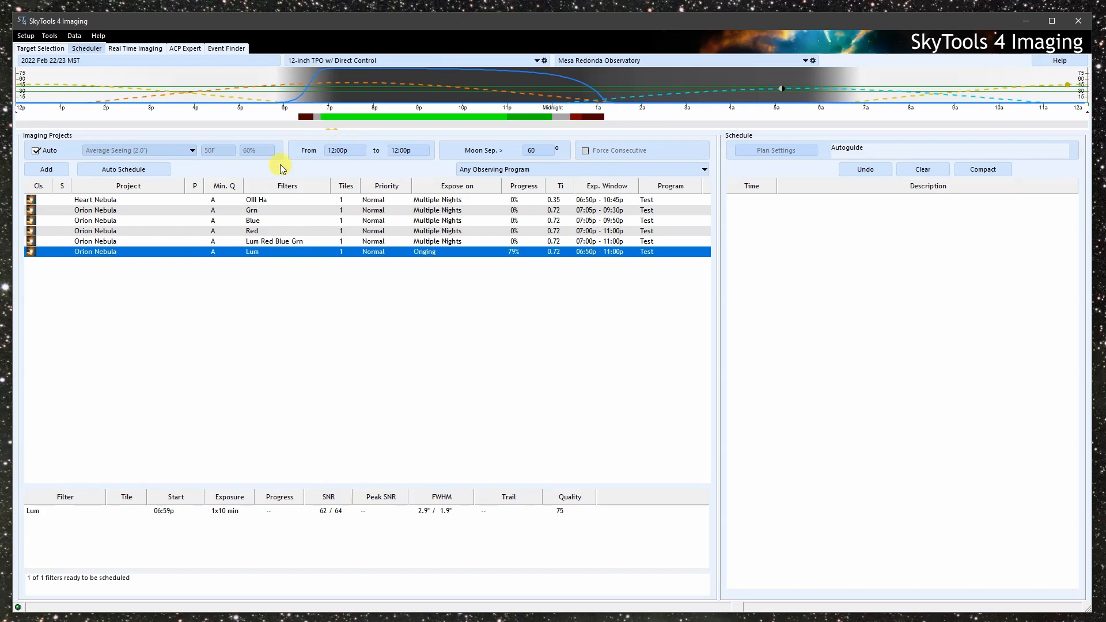
# Set the Orion Nebula Lum project's exposure goal to the target's Faint regions
pyautogui.rightClick(177, 250)
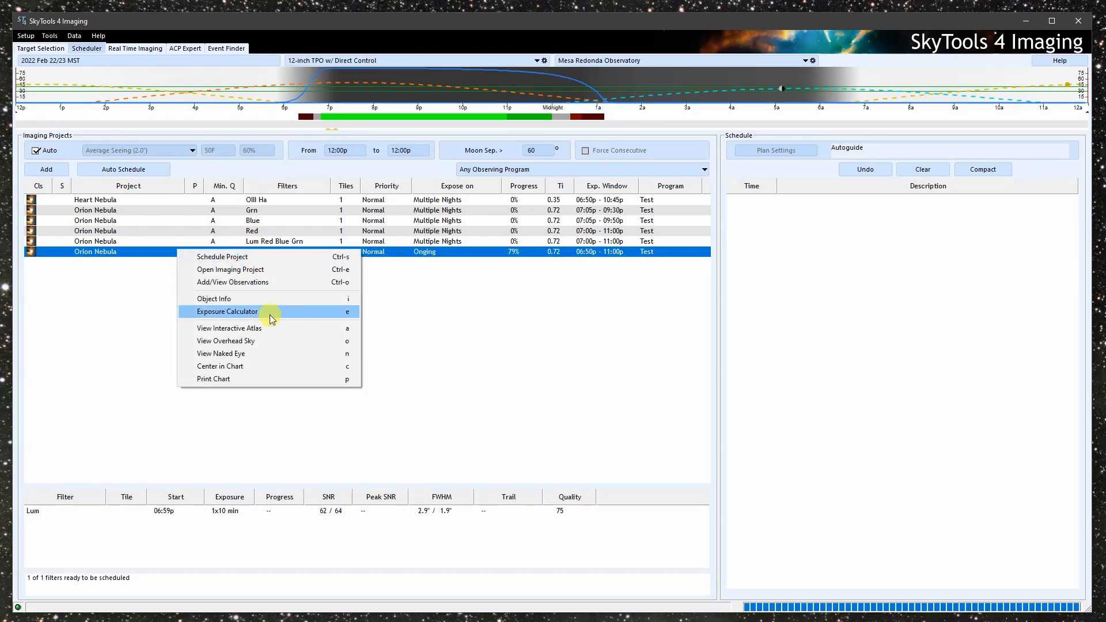
pyautogui.click(263, 270)
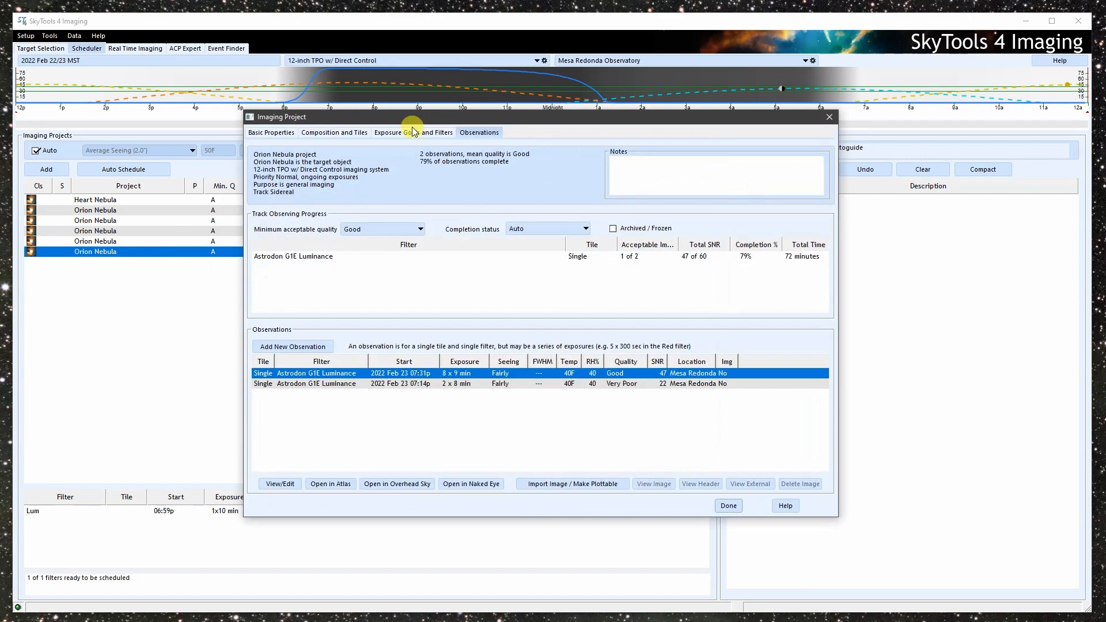
pyautogui.click(413, 134)
pyautogui.click(395, 214)
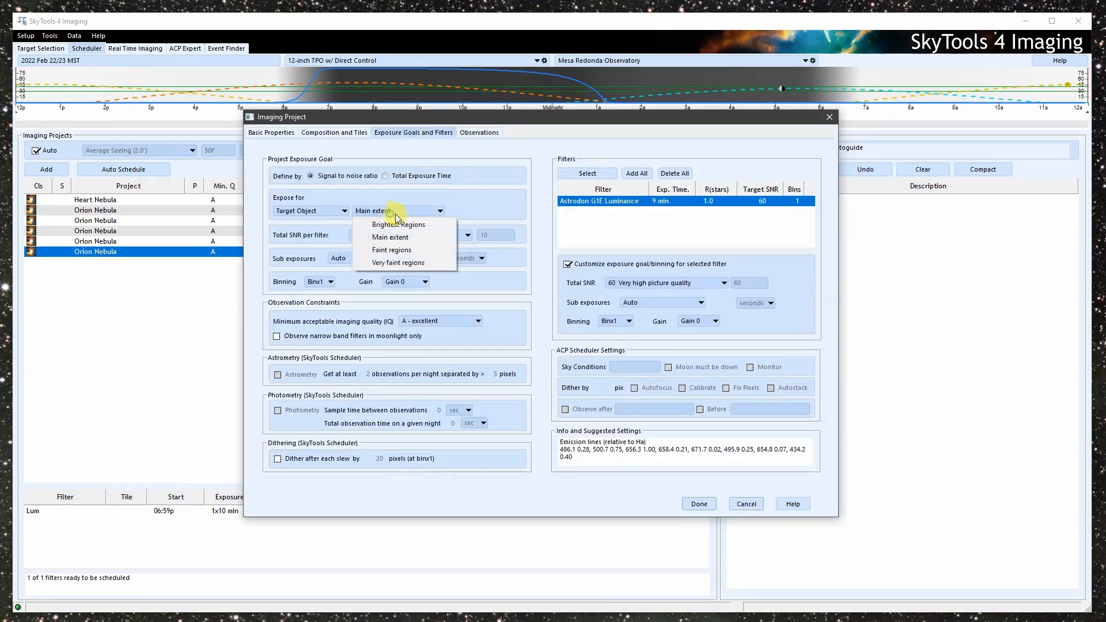
pyautogui.click(394, 249)
pyautogui.click(699, 505)
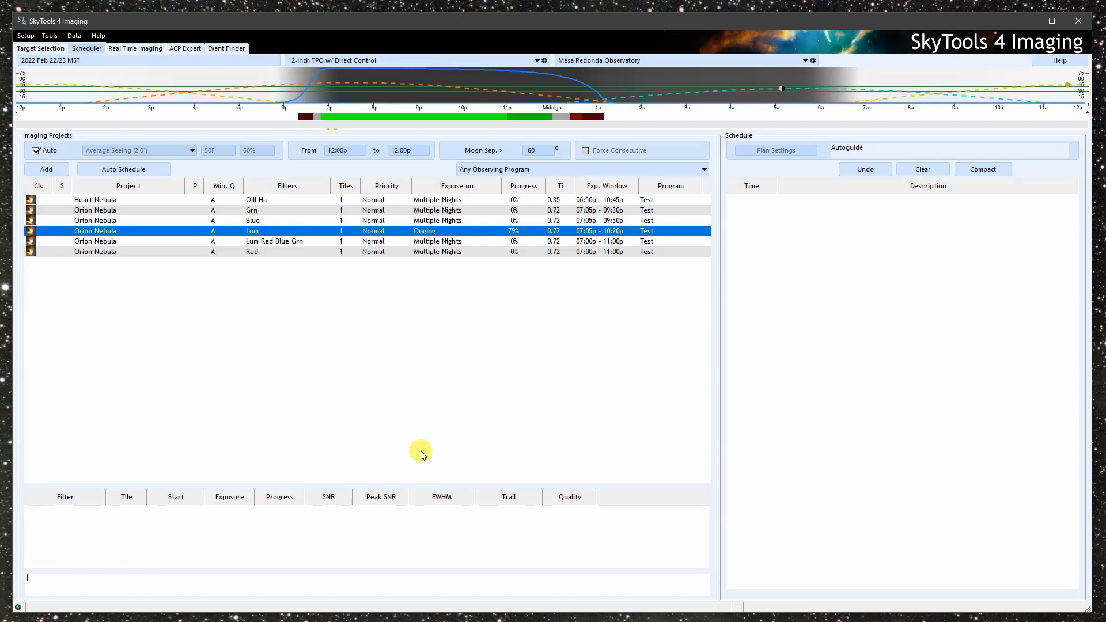
# Compare the exposure plans and time windows of the combined Lum Red Blue Grn Orion Nebula project and the single-filter Grn, Blue, Lum and Red projects
pyautogui.click(145, 243)
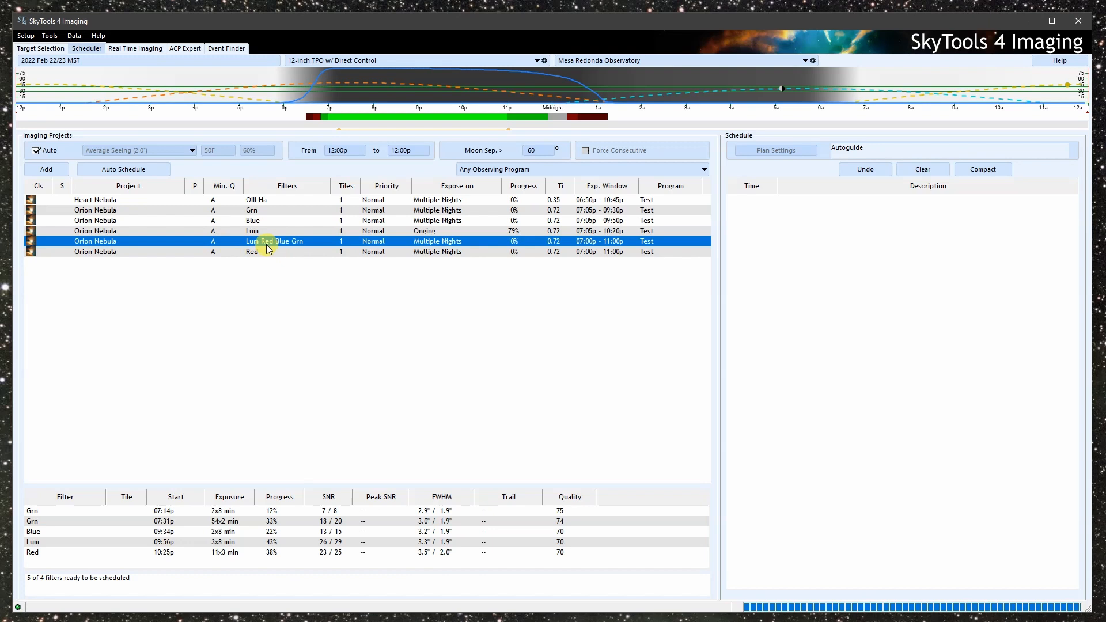
pyautogui.moveTo(408, 121)
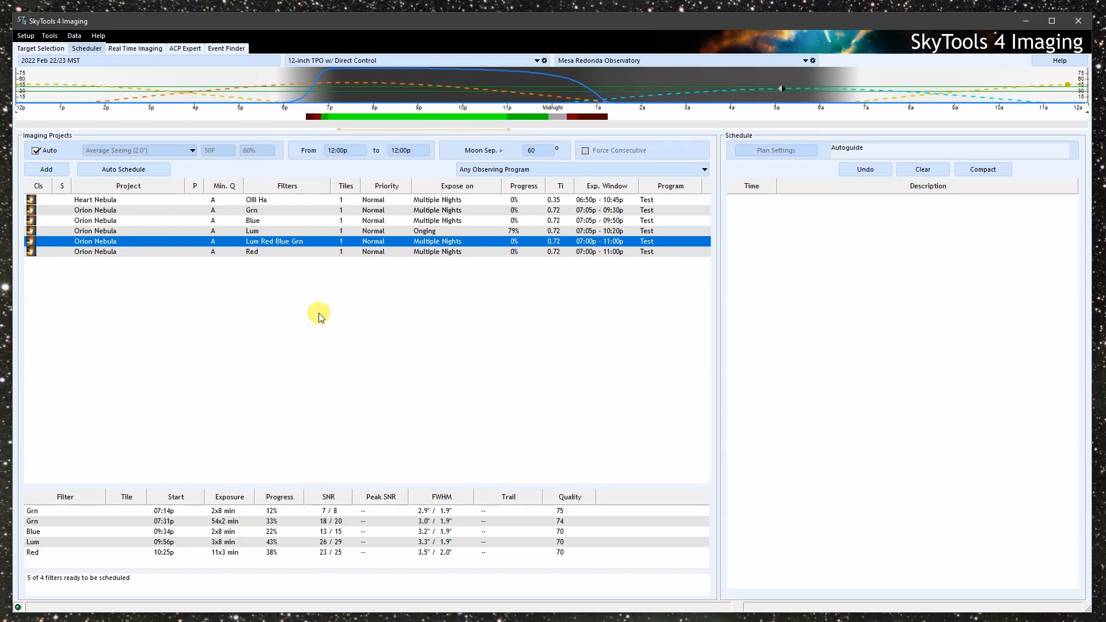
pyautogui.click(267, 215)
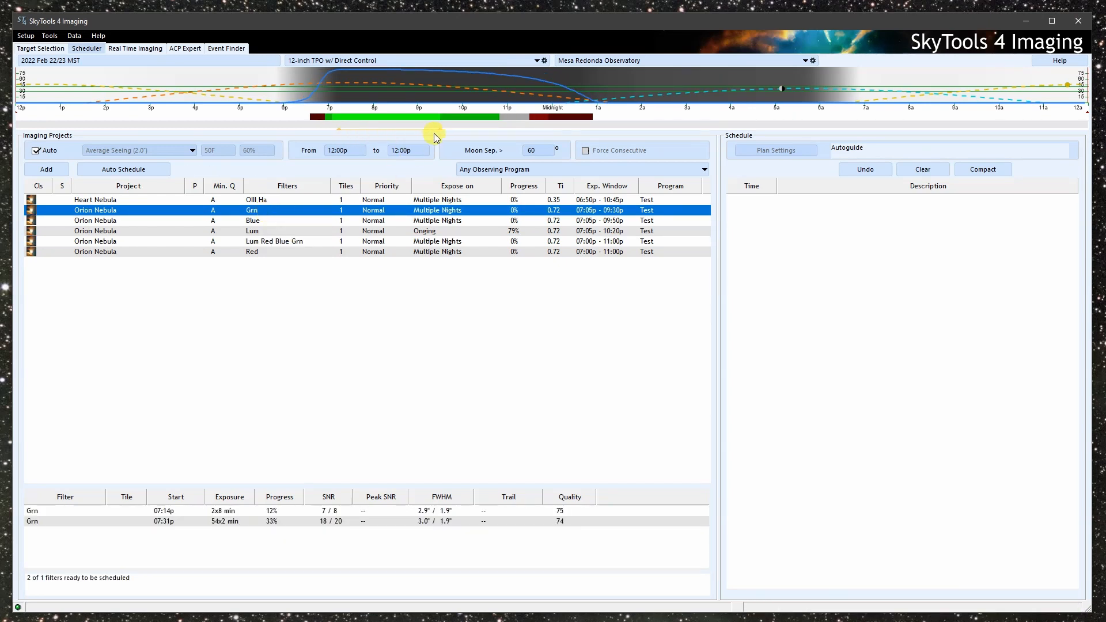
pyautogui.click(269, 222)
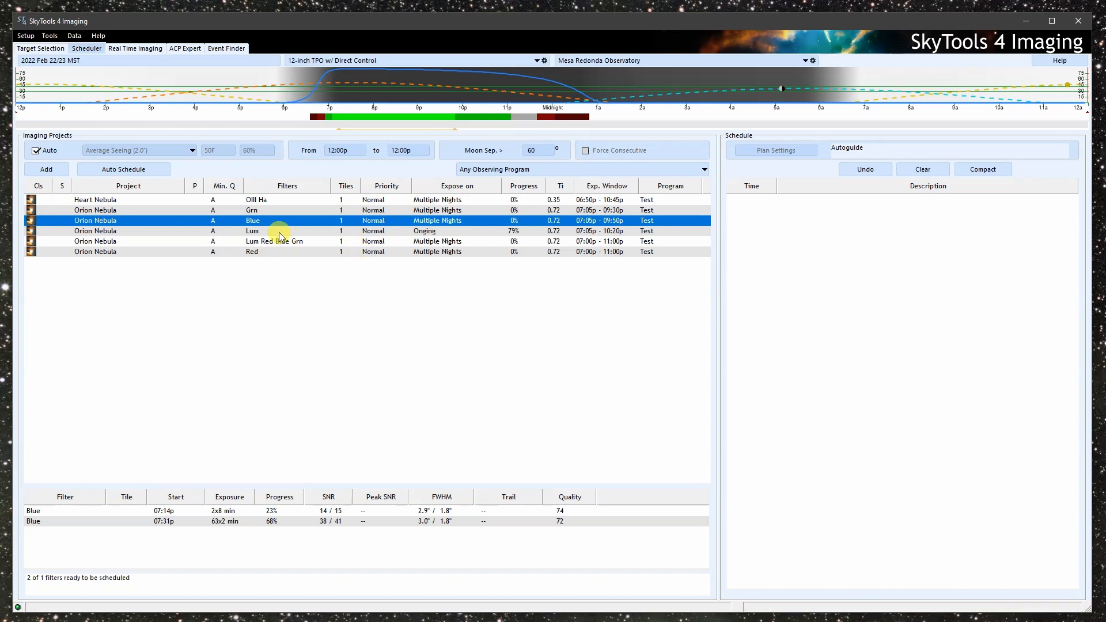
pyautogui.click(279, 233)
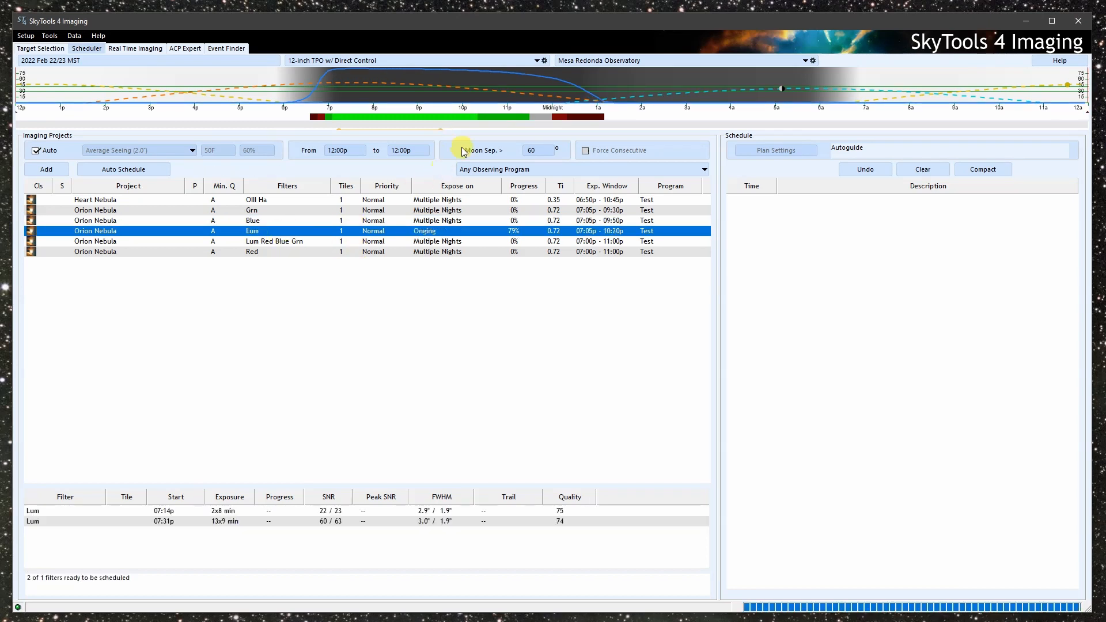
pyautogui.click(272, 253)
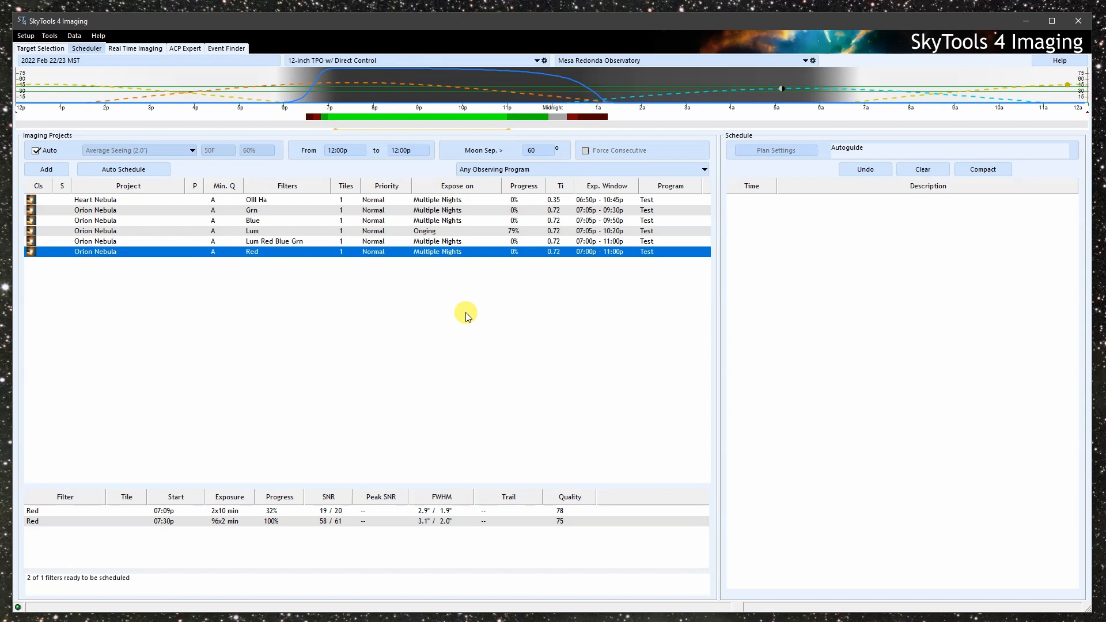
pyautogui.moveTo(335, 87)
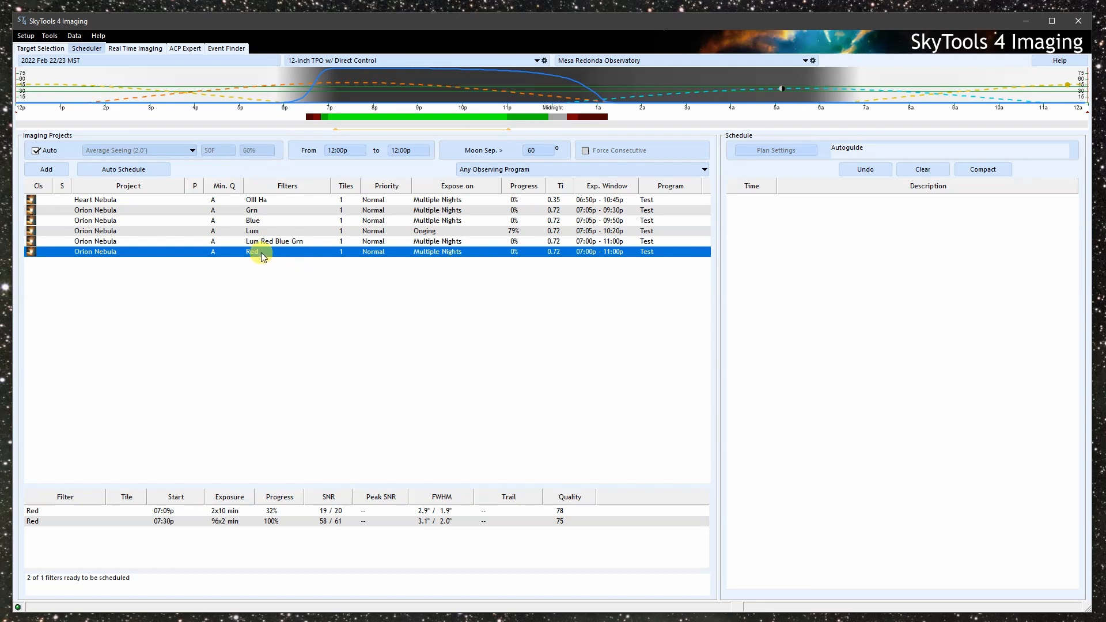
pyautogui.click(259, 213)
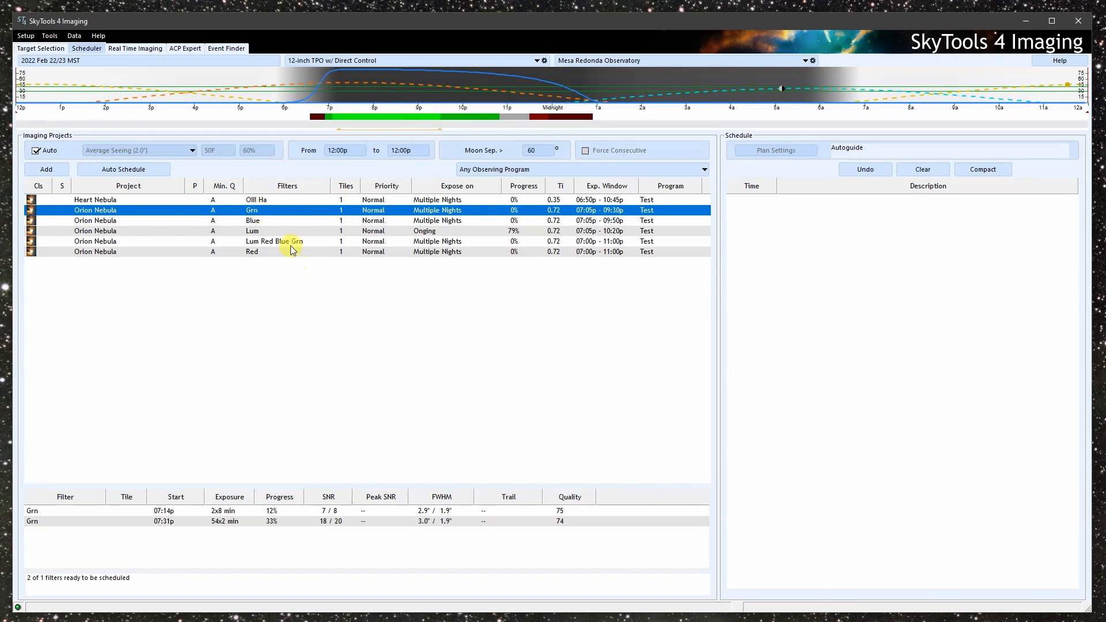
pyautogui.click(272, 222)
pyautogui.click(259, 231)
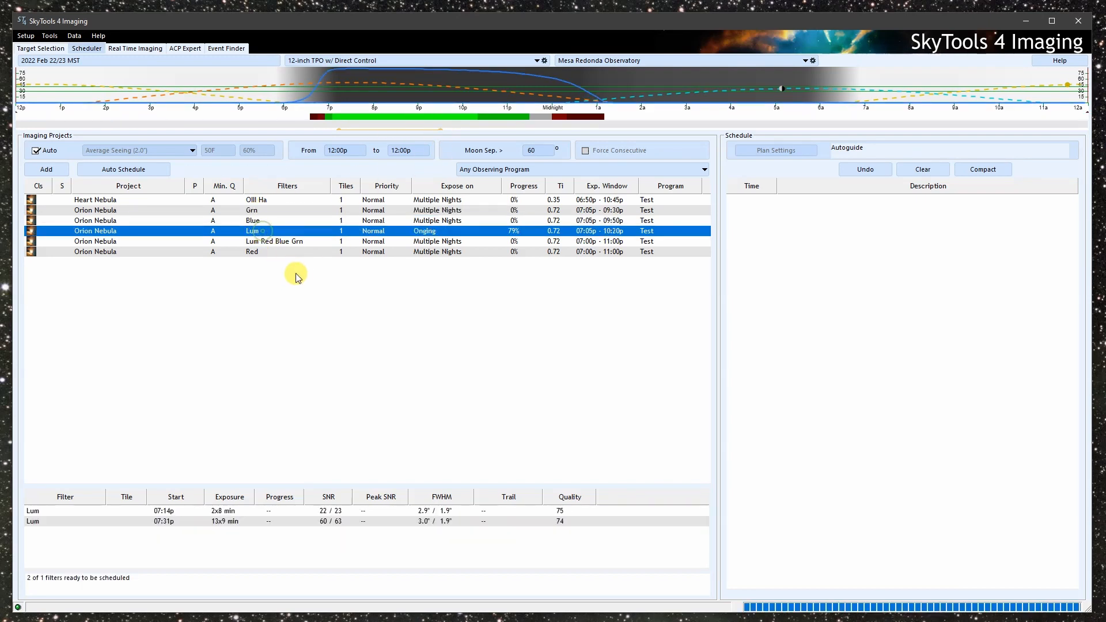
# Compare the planned exposures and time windows of the Orion Nebula Red project and the combined Lum Red Blue Grn project
pyautogui.click(273, 254)
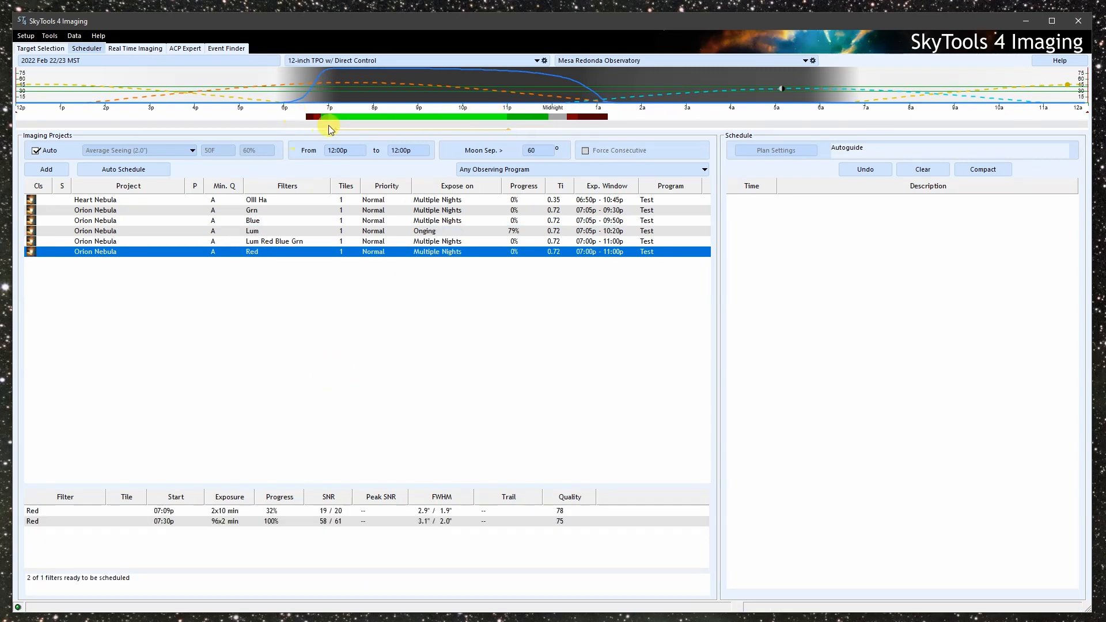
pyautogui.moveTo(333, 123)
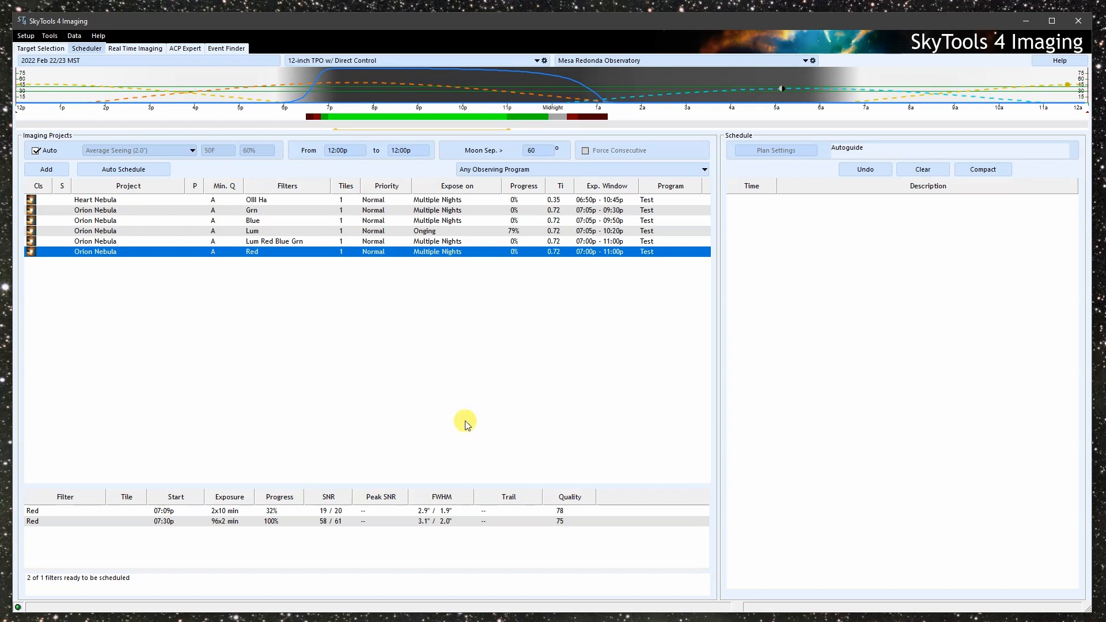
pyautogui.click(294, 242)
pyautogui.moveTo(466, 120)
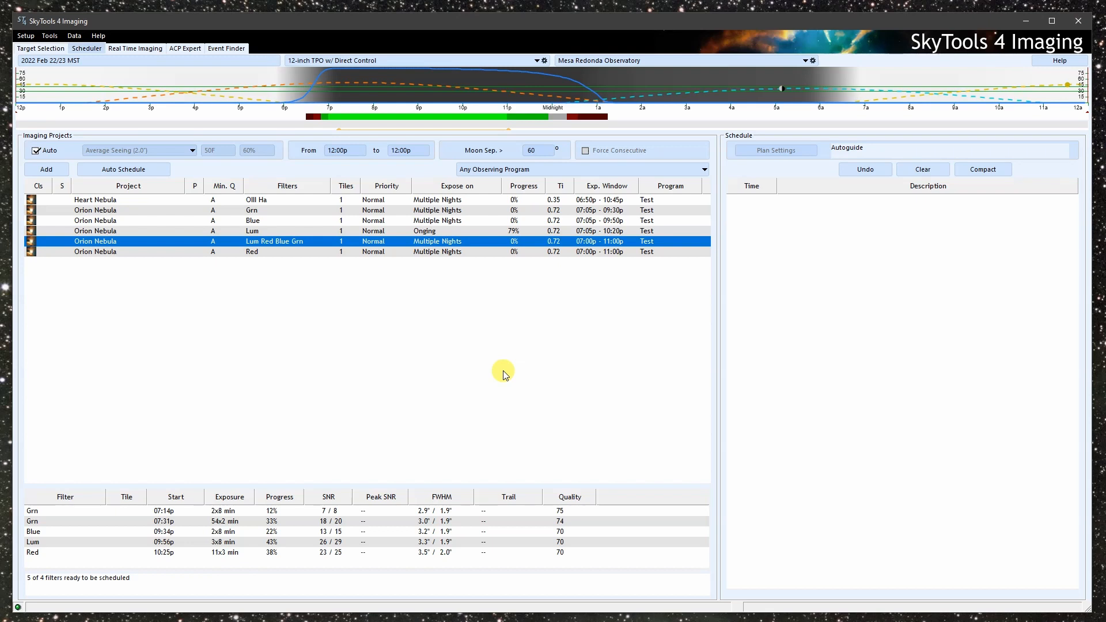
# Check the Orion Nebula Grn project's plan with automatic weather conditions turned off, and turn them back on
pyautogui.click(274, 210)
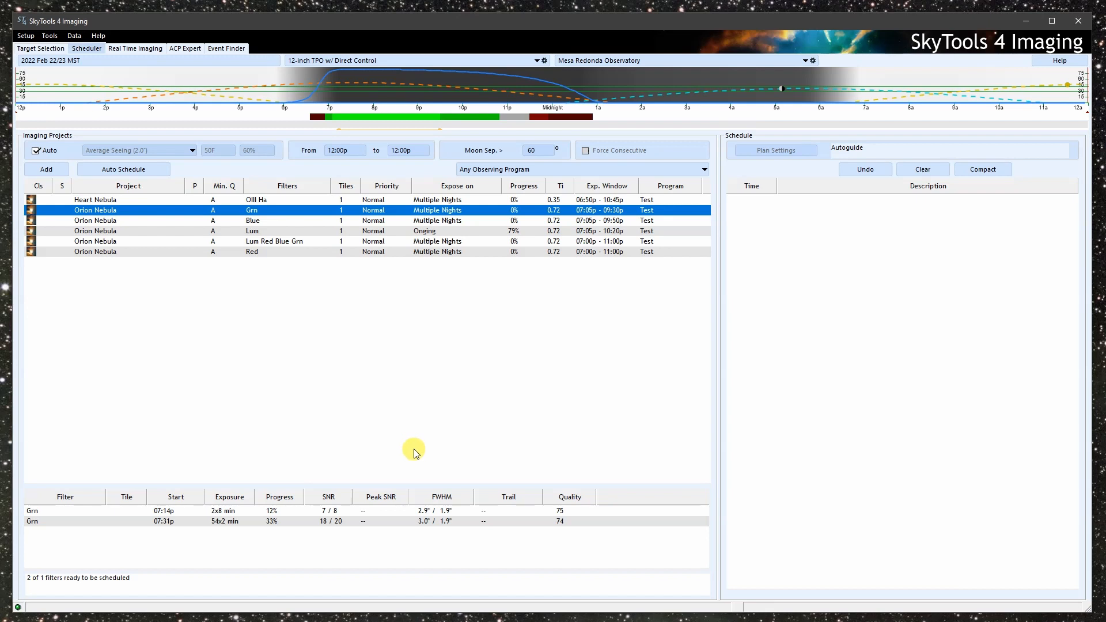
pyautogui.click(53, 155)
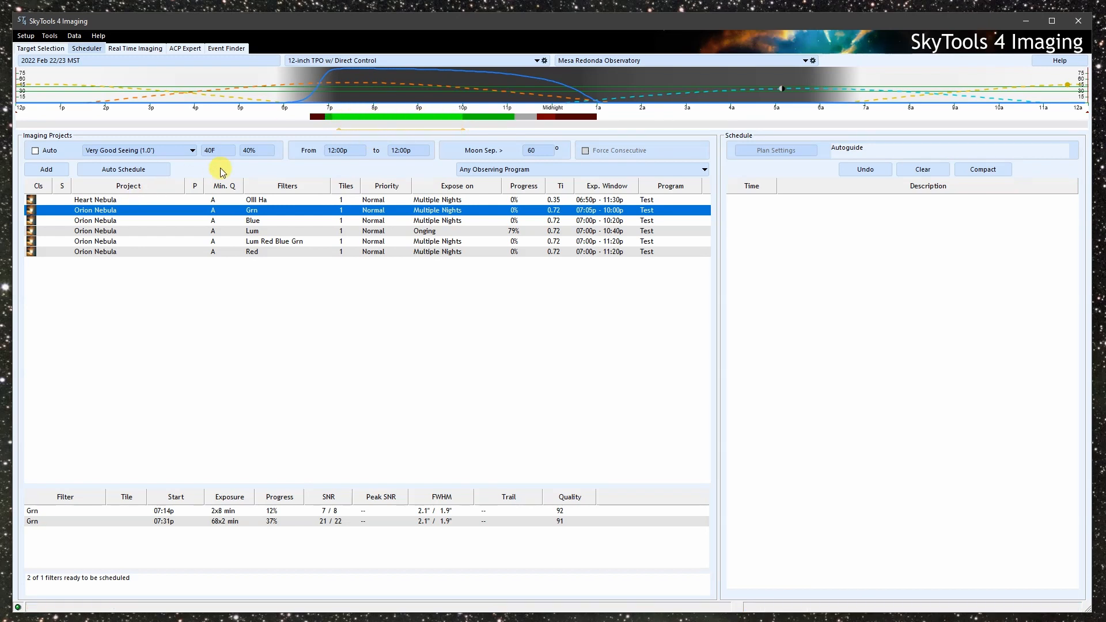
pyautogui.click(45, 152)
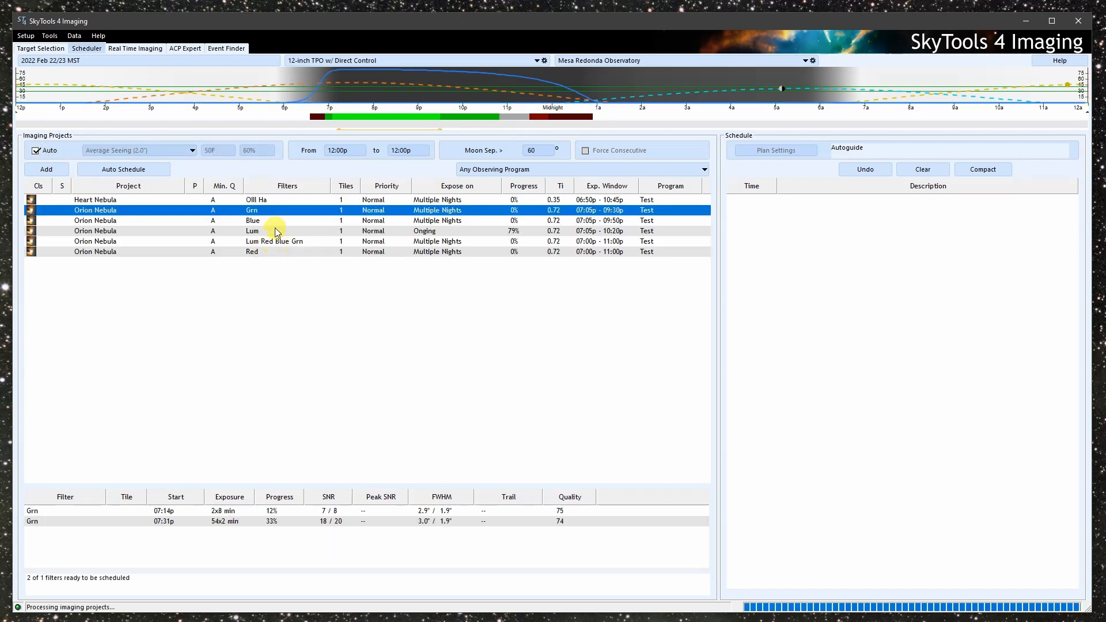
# Compare the exposure plans of the Orion Nebula Grn, Blue, Lum and Red projects with the combined Lum Red Blue Grn project
pyautogui.click(265, 212)
pyautogui.click(267, 223)
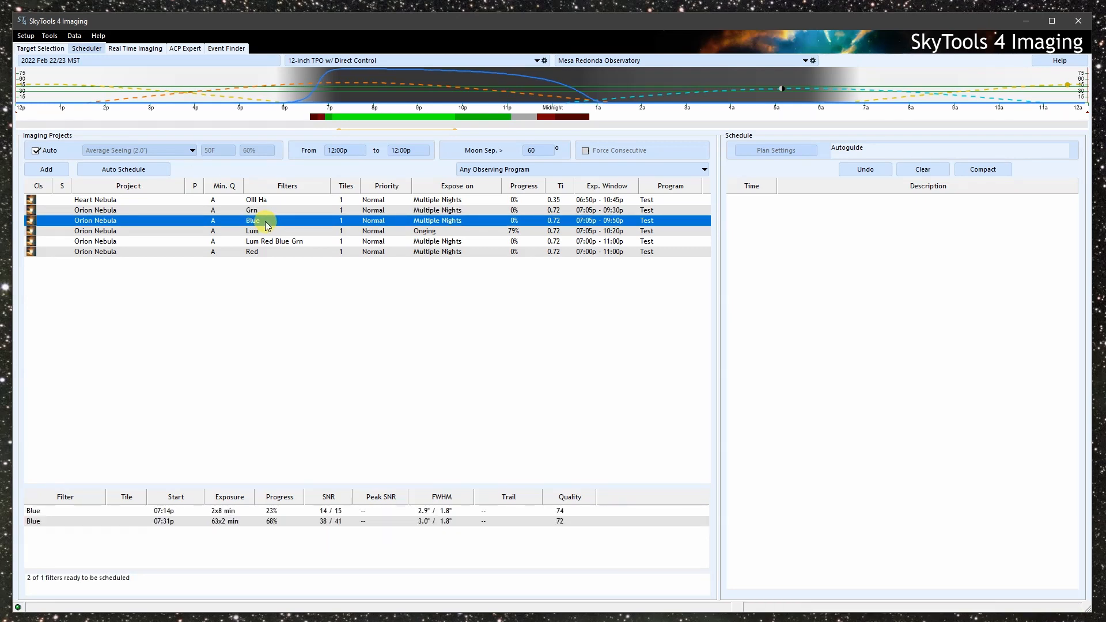
pyautogui.click(263, 213)
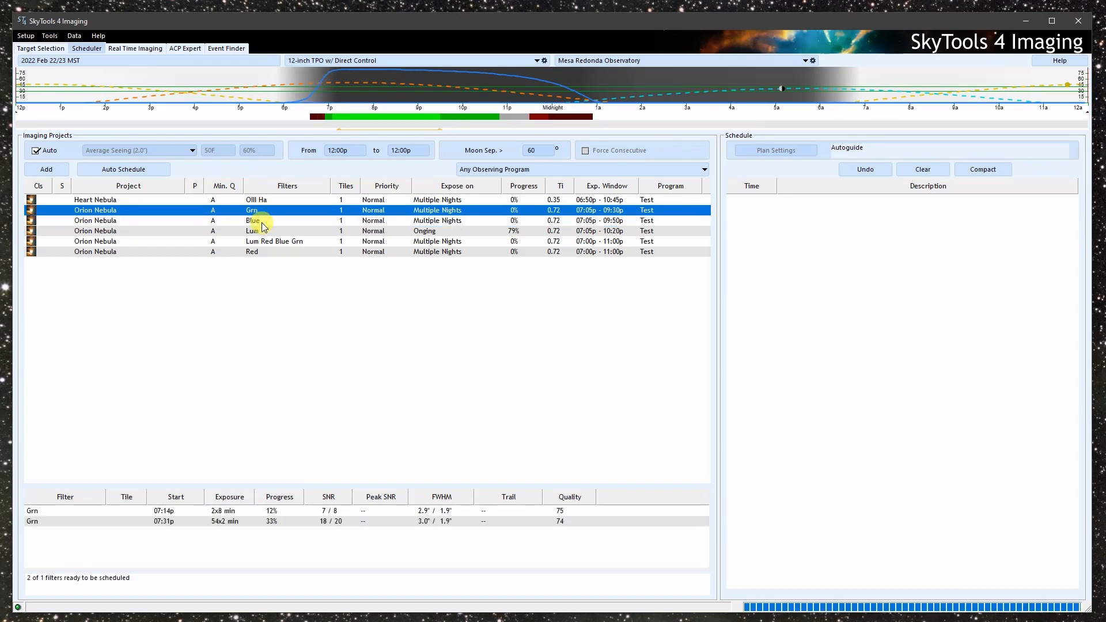
pyautogui.click(270, 241)
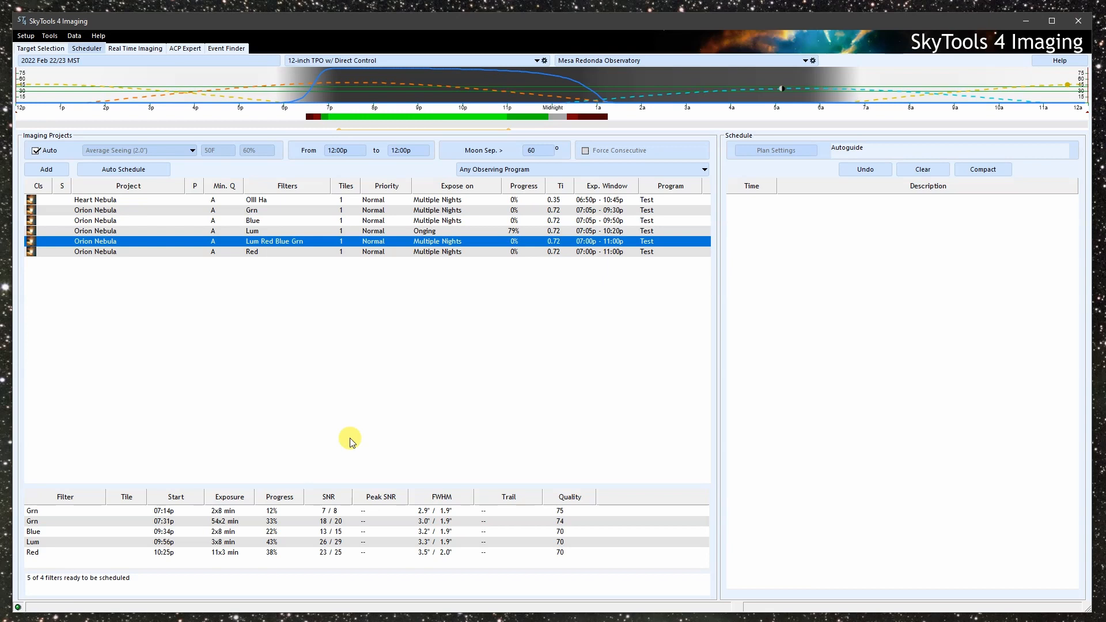
pyautogui.click(209, 240)
pyautogui.click(261, 211)
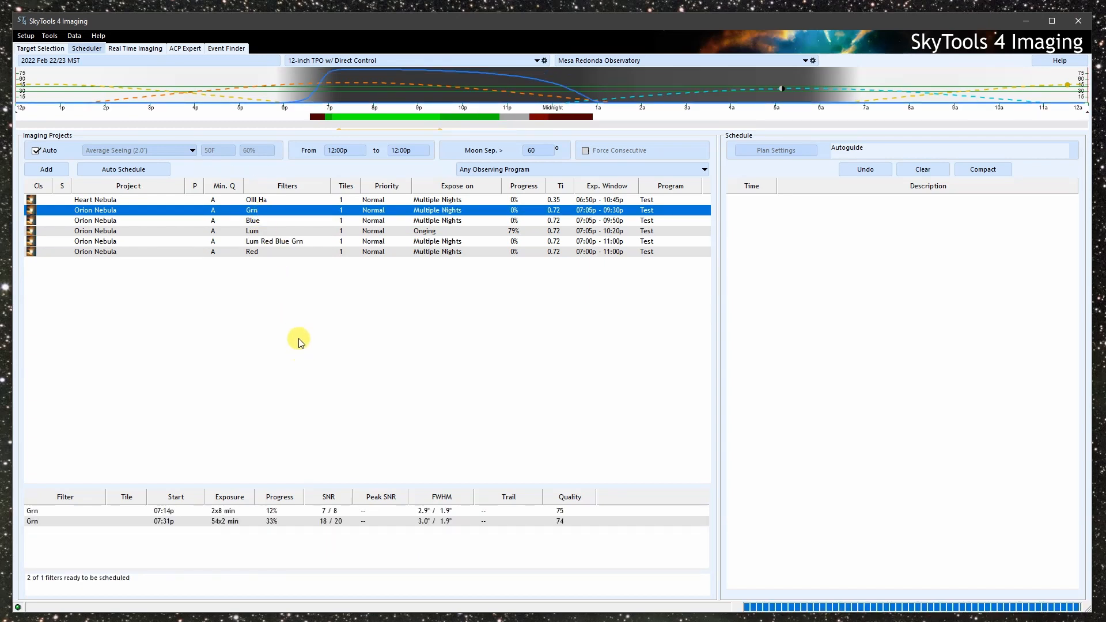
pyautogui.click(260, 221)
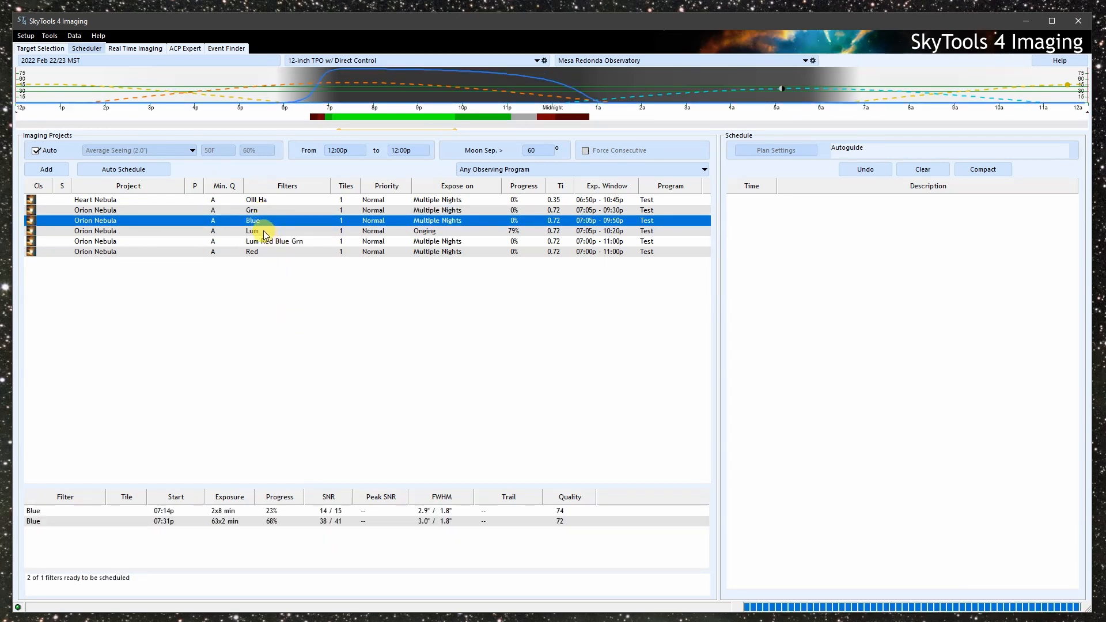
pyautogui.click(263, 231)
pyautogui.click(268, 253)
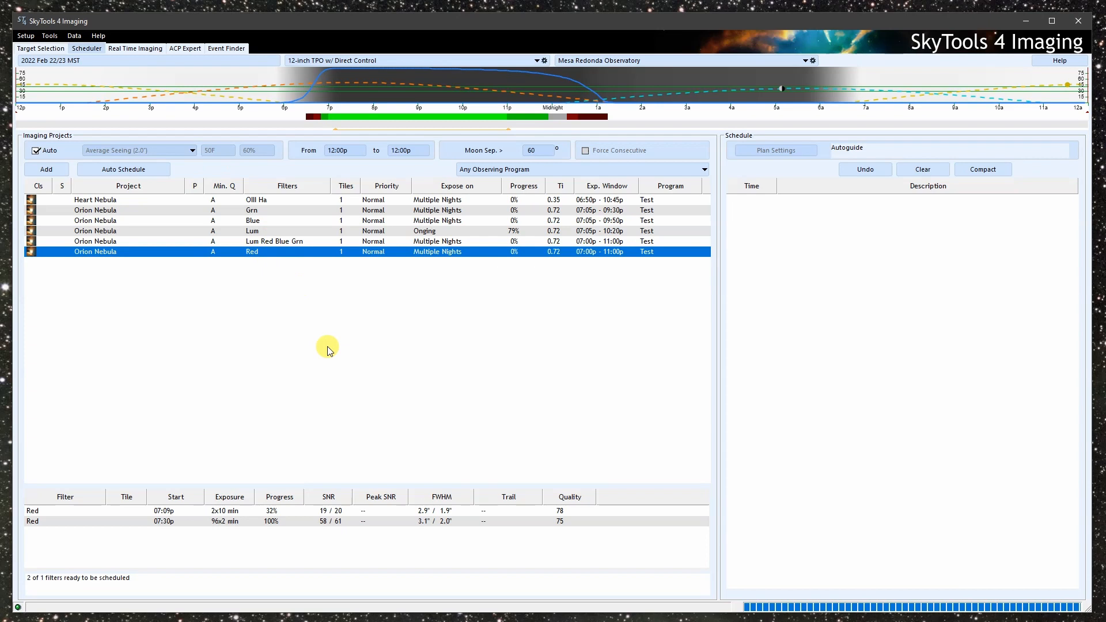
# Schedule the Orion Nebula Grn project and select its 54x2 min exposure entry in the schedule
pyautogui.click(264, 210)
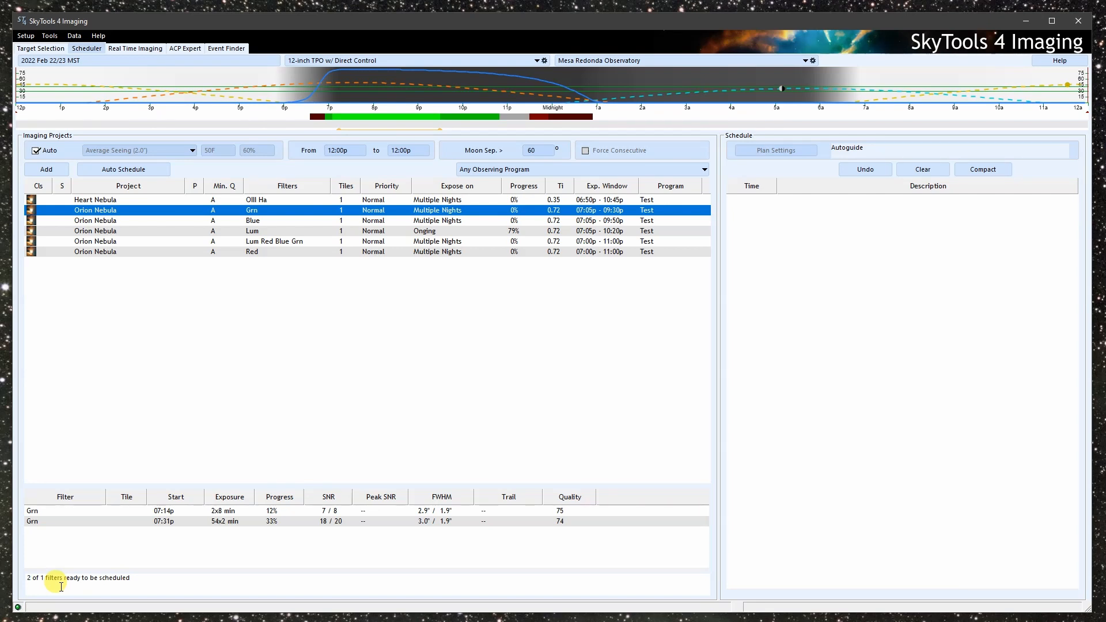
pyautogui.doubleClick(151, 210)
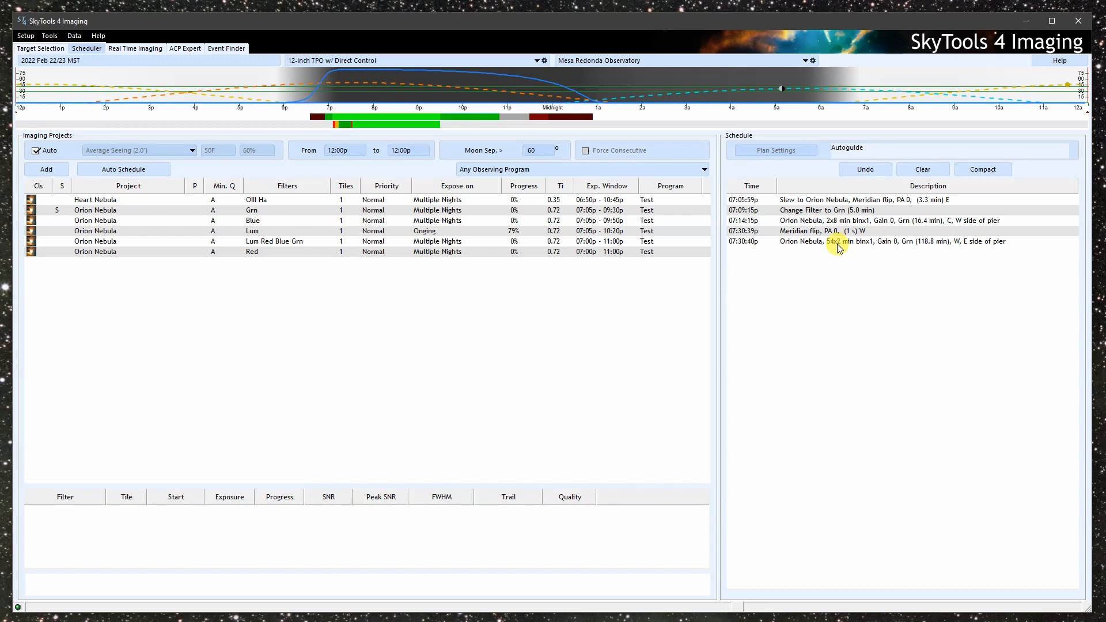
pyautogui.moveTo(441, 118)
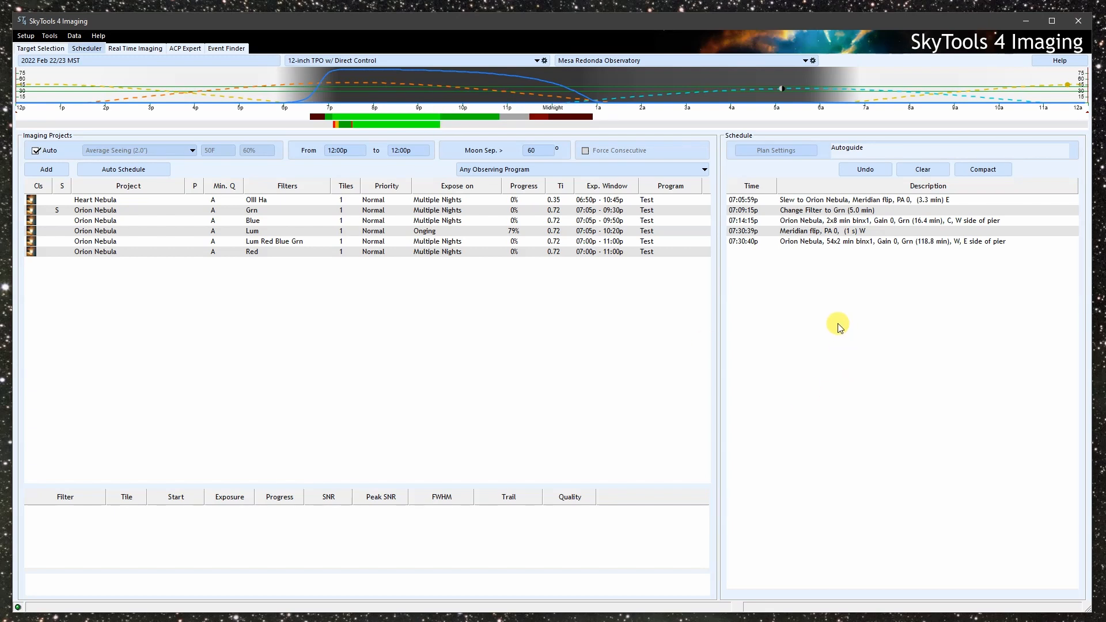
pyautogui.click(843, 240)
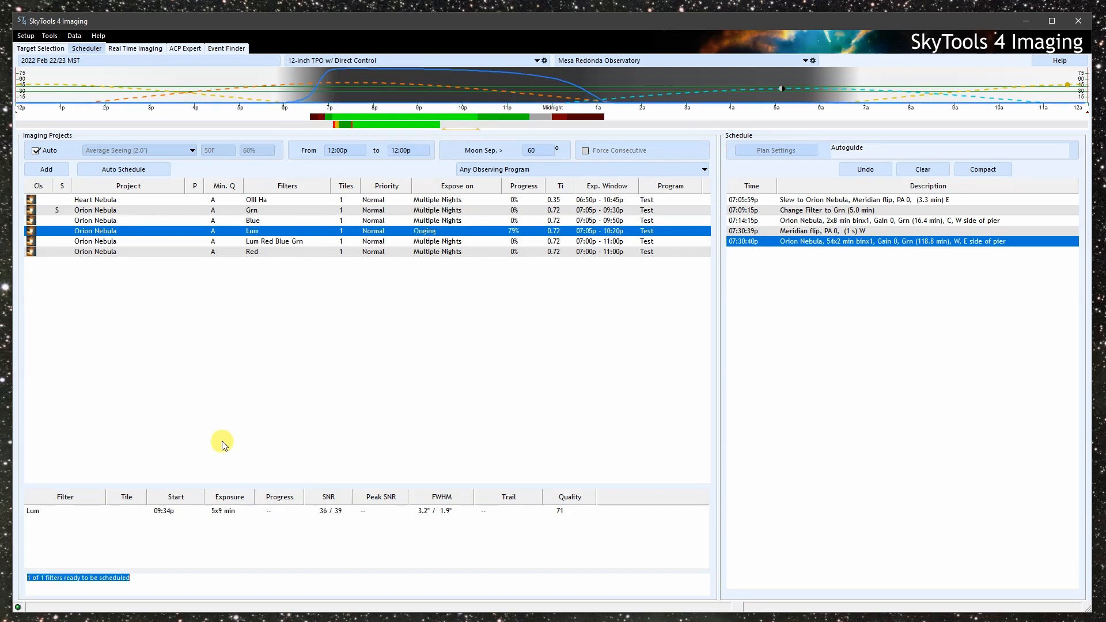
# Open the Exposure Calculator for the Orion Nebula Lum project and select the A-rated exposure opportunity
pyautogui.rightClick(254, 235)
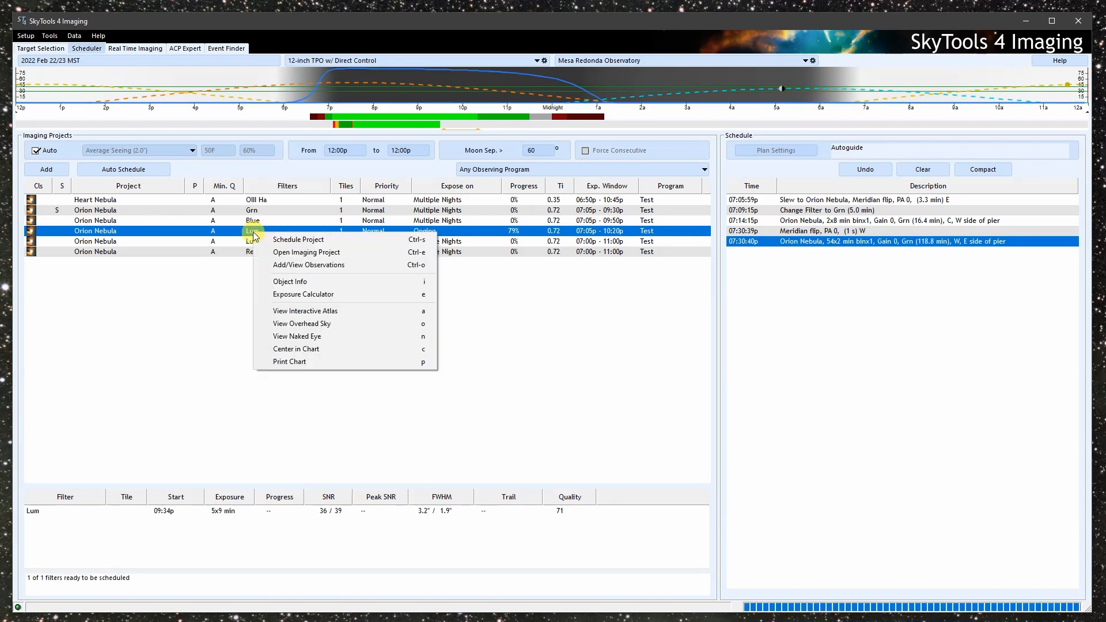
pyautogui.click(349, 296)
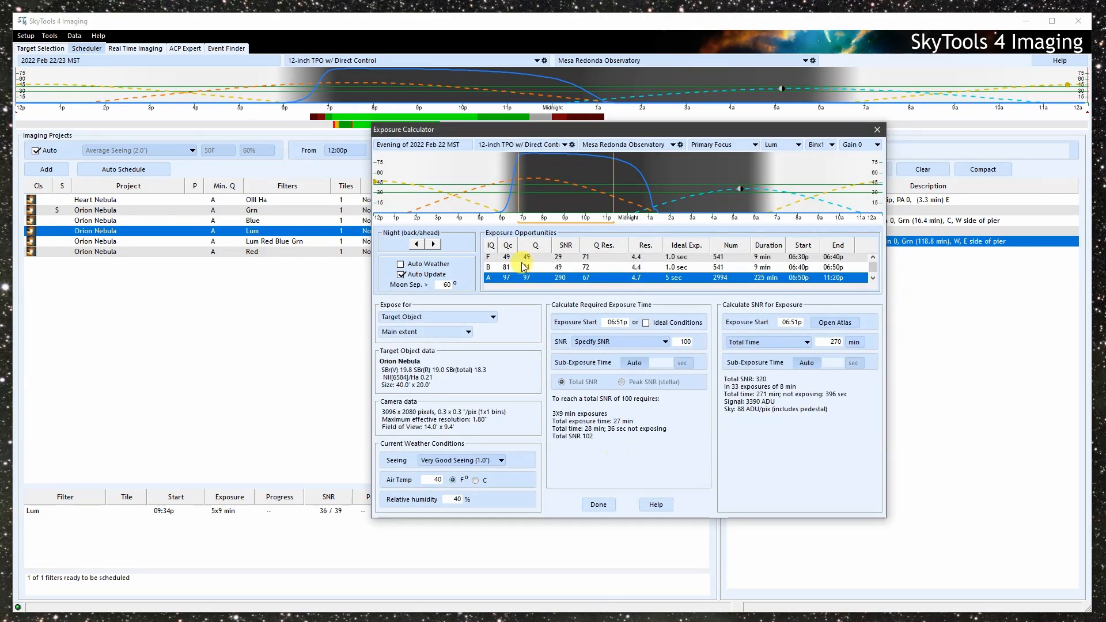
pyautogui.moveTo(642, 129); pyautogui.dragTo(667, 138)
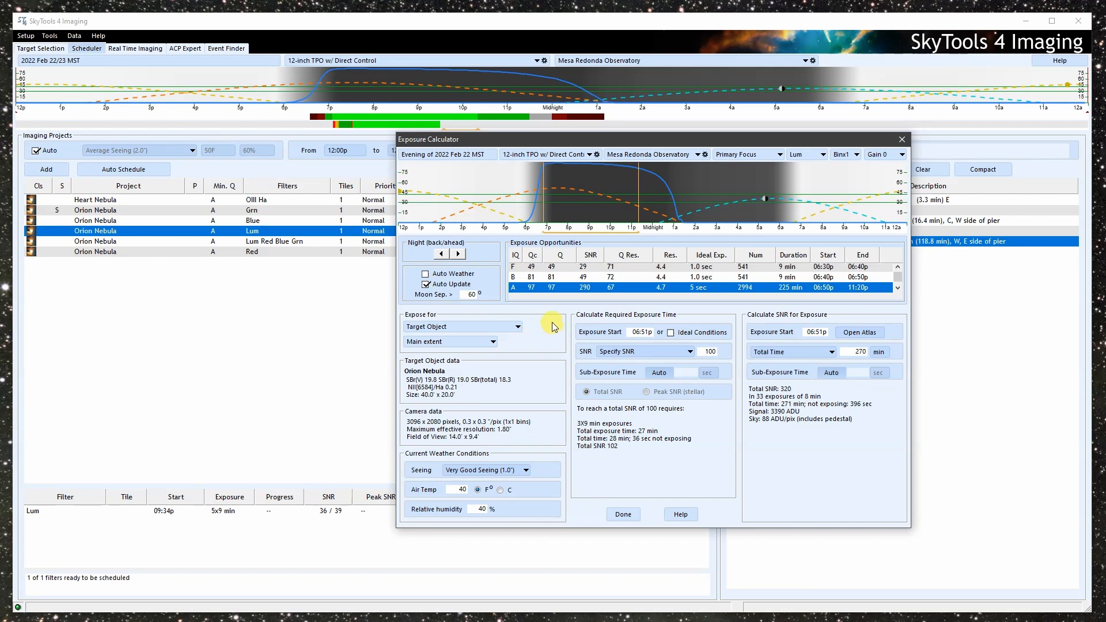
pyautogui.click(552, 292)
# Set the Exposure Calculator to expose for the target's Faint regions and select the A-rated opportunity
pyautogui.click(455, 344)
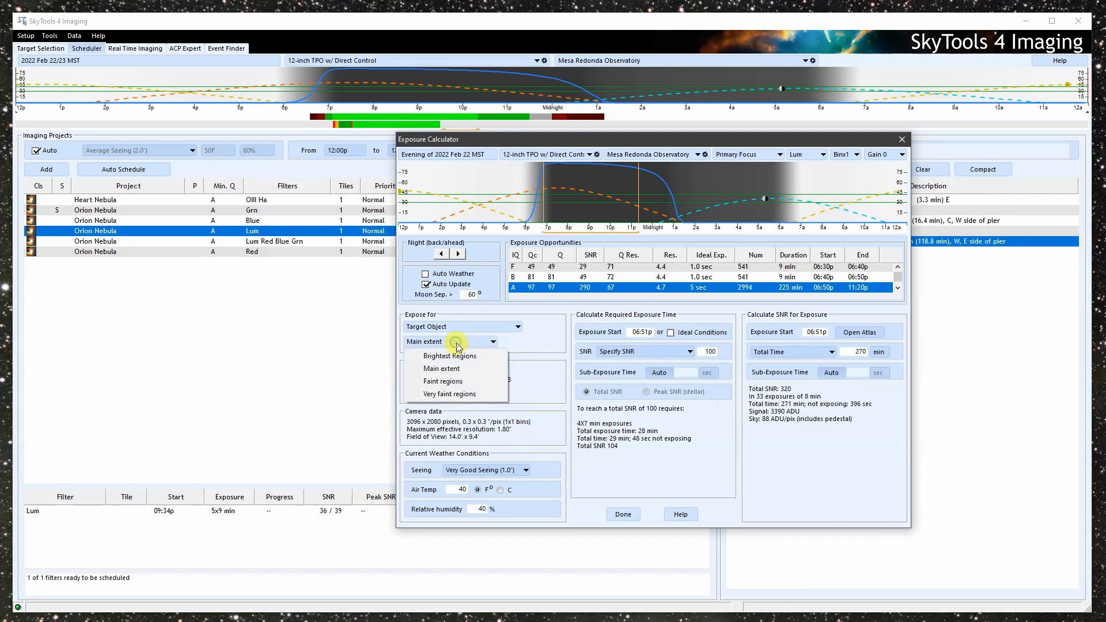
pyautogui.click(475, 384)
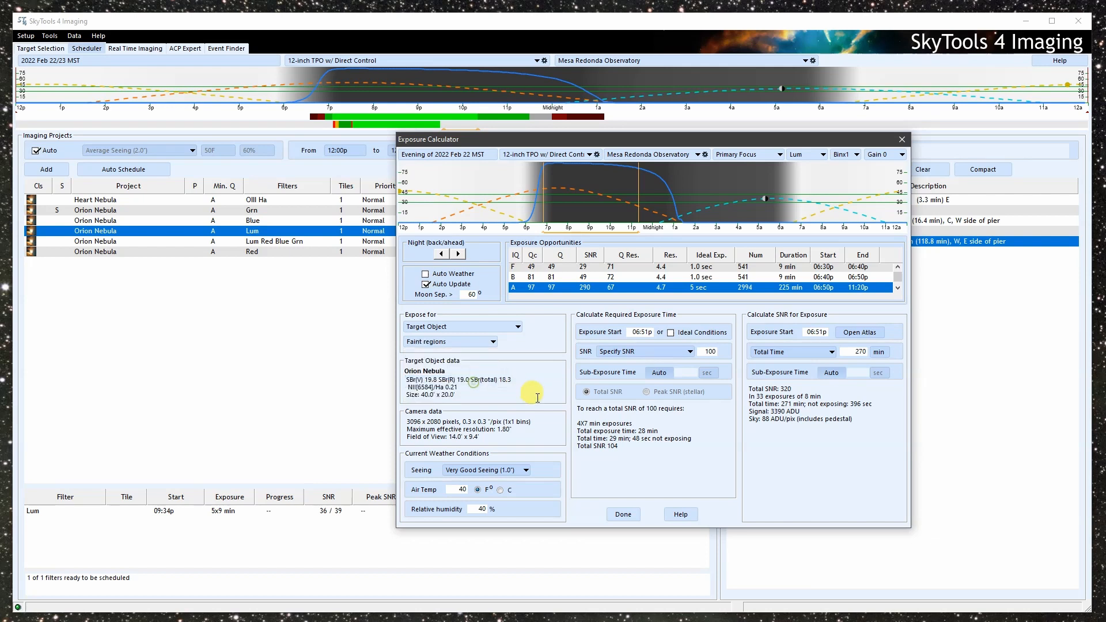
pyautogui.click(541, 291)
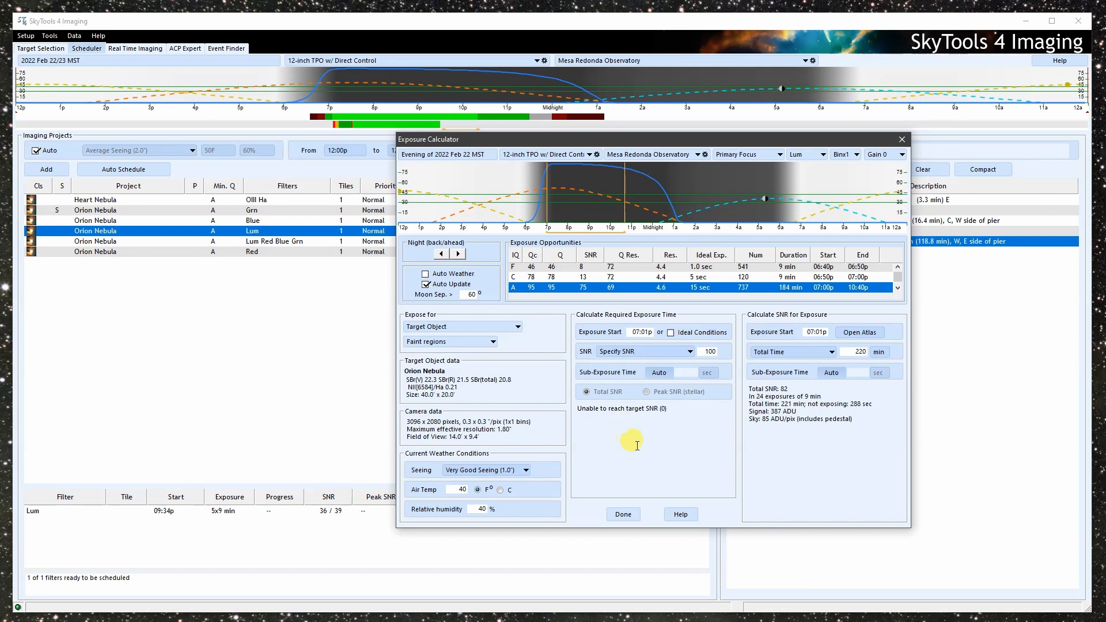
# Compare the exposure opportunities at relative humidities of 60% and 20%
pyautogui.moveTo(477, 509); pyautogui.dragTo(494, 511)
pyautogui.write('60')
pyautogui.click(576, 495)
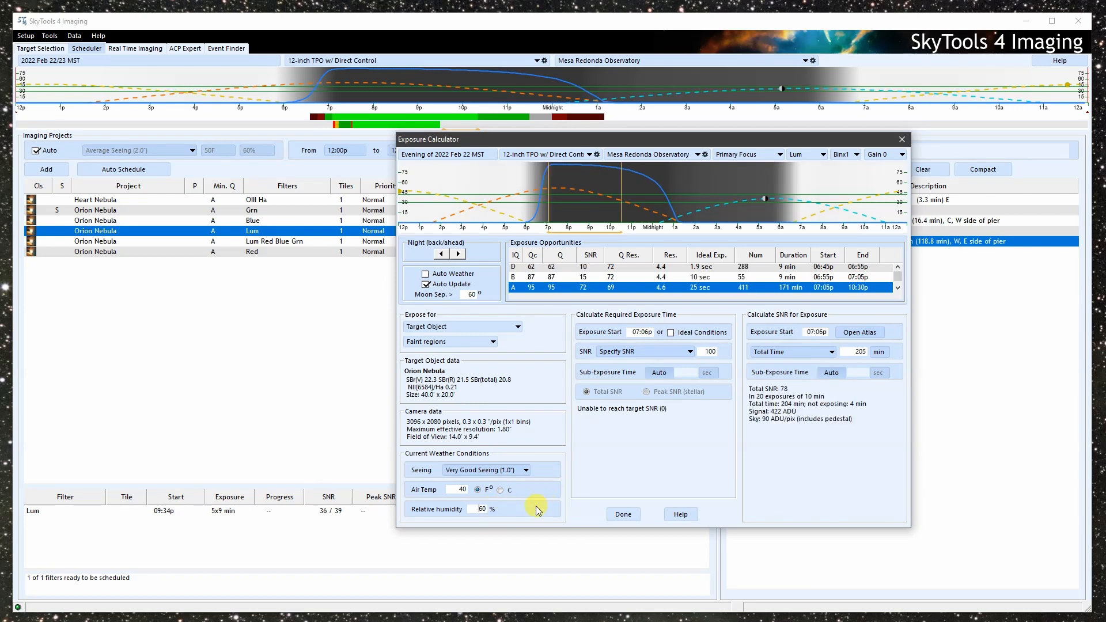
pyautogui.moveTo(547, 230)
pyautogui.doubleClick(478, 509)
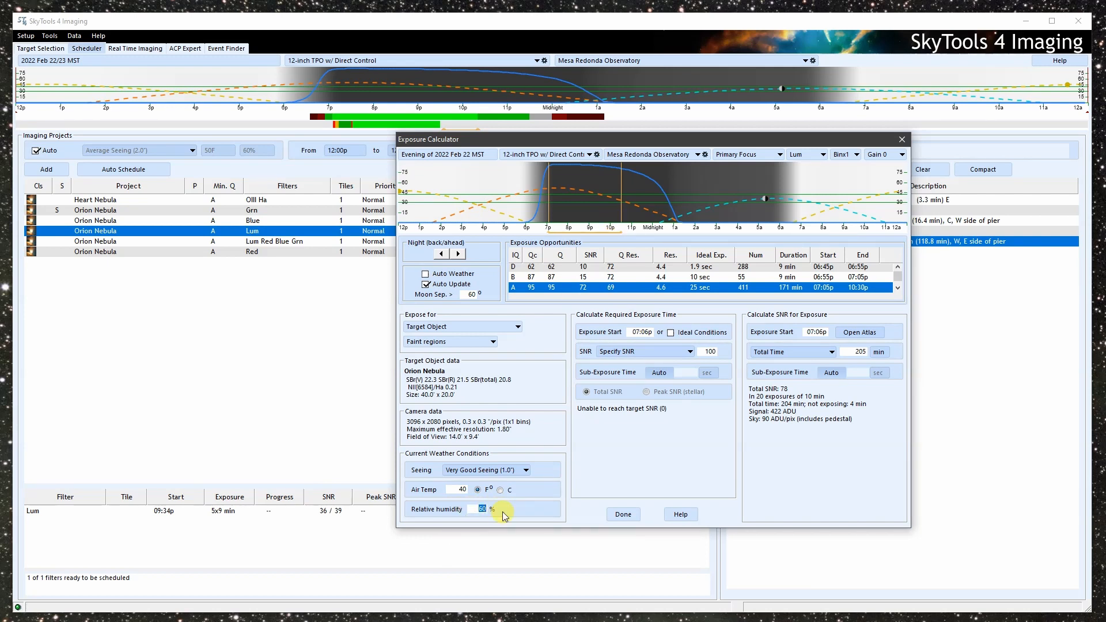
pyautogui.write('20')
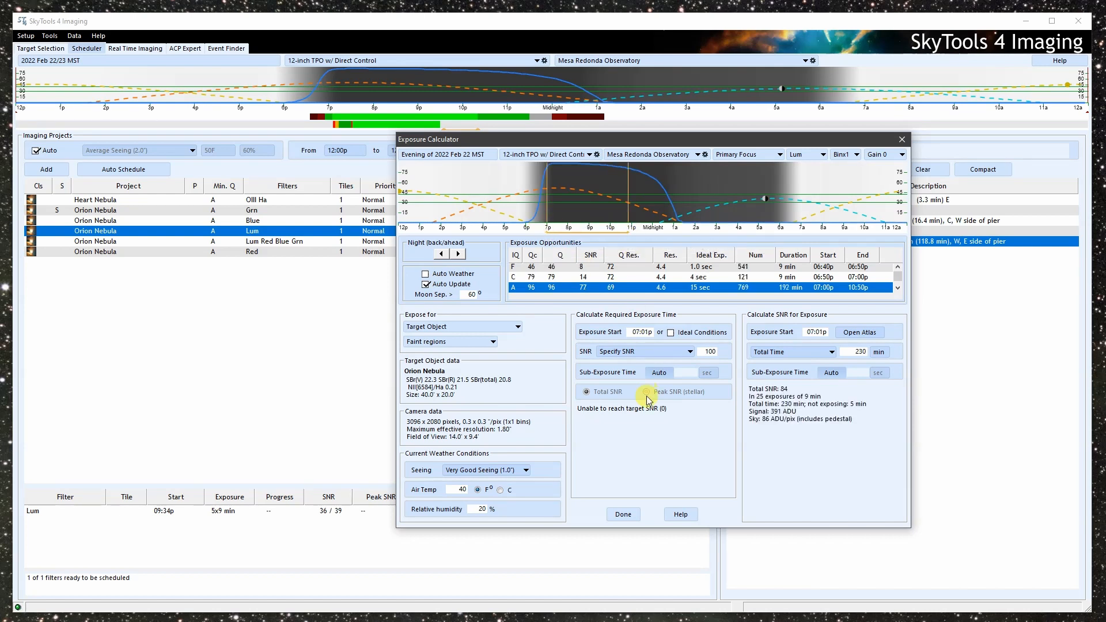
# Set the air temperature to 20 °F and check the exposure opportunity on the night timeline
pyautogui.doubleClick(462, 490)
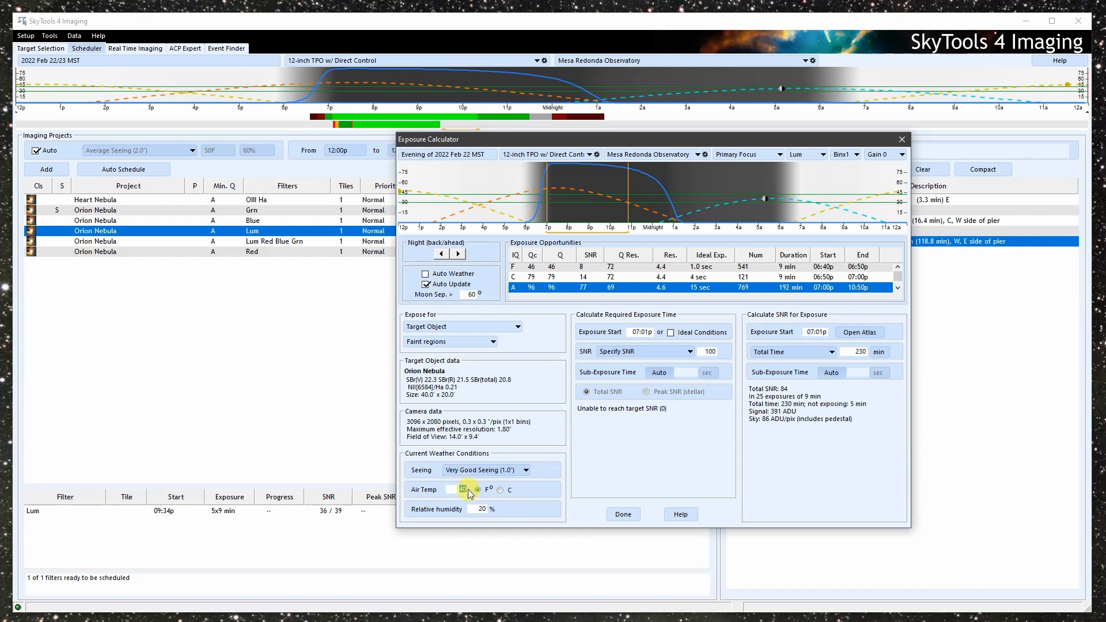
pyautogui.write('20')
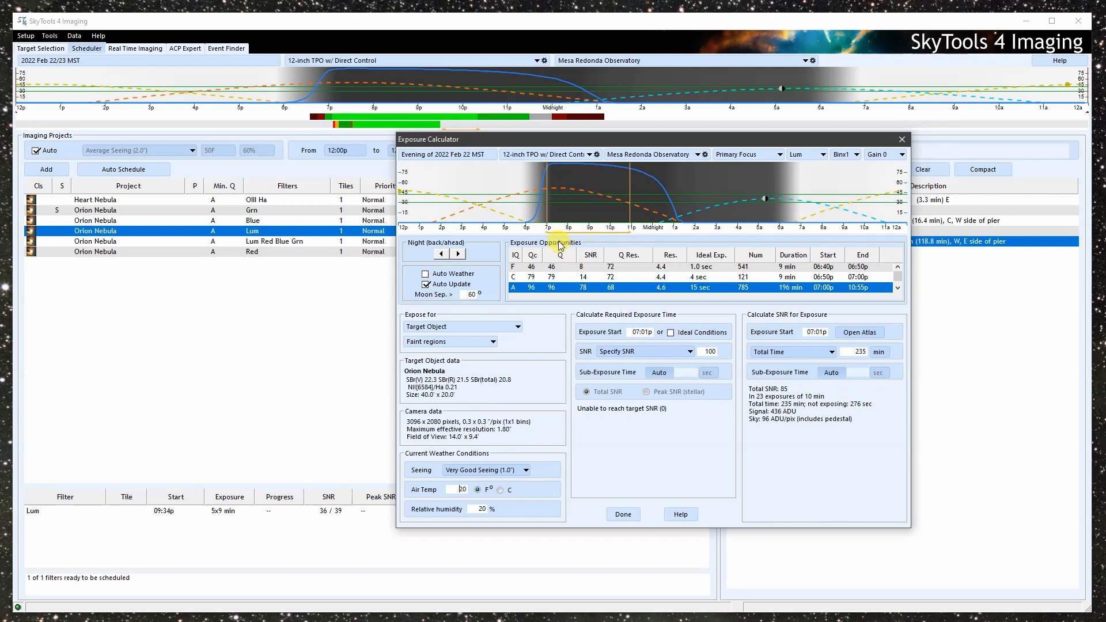
pyautogui.moveTo(629, 237)
# Set the air temperature to 60 °F and the relative humidity to 60%
pyautogui.doubleClick(464, 489)
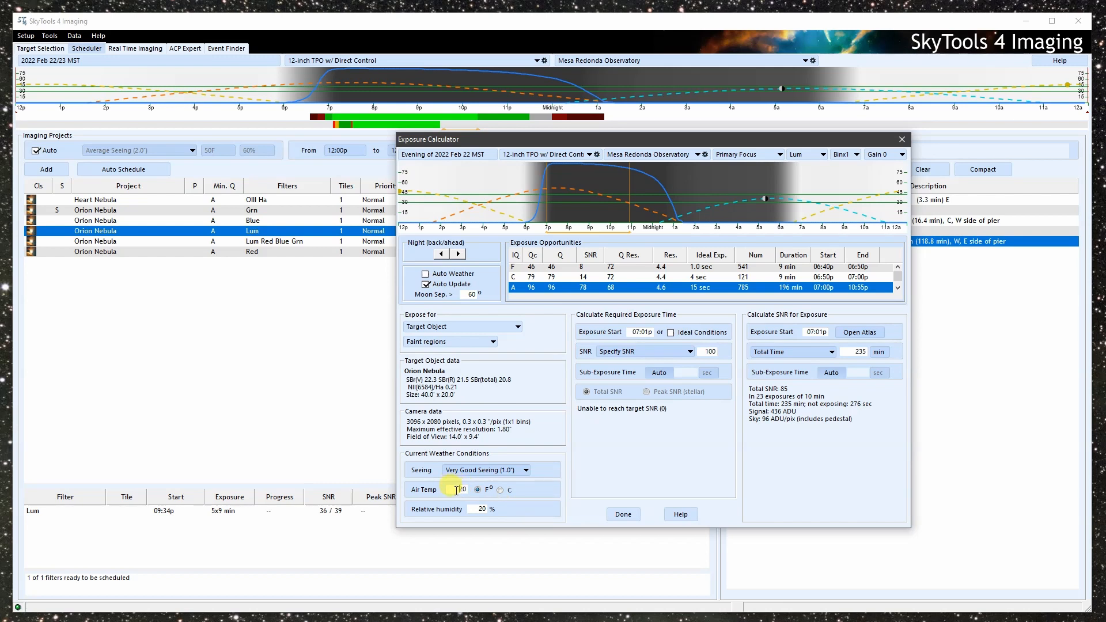
pyautogui.write('6')
pyautogui.click(478, 510)
pyautogui.write('60')
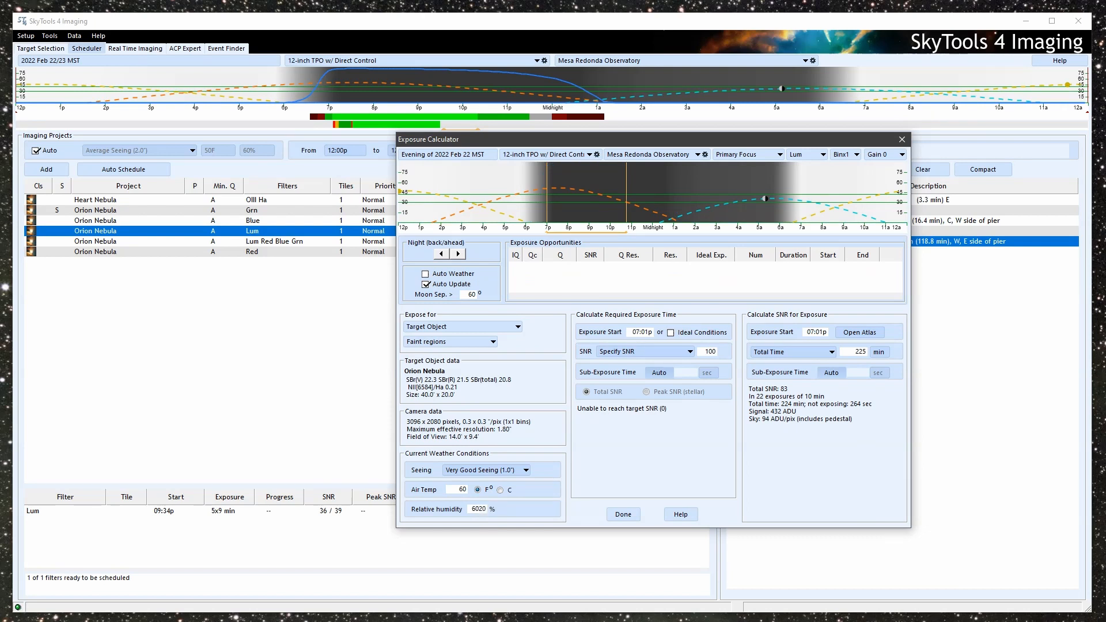
pyautogui.press('Delete')
pyautogui.press('Delete')
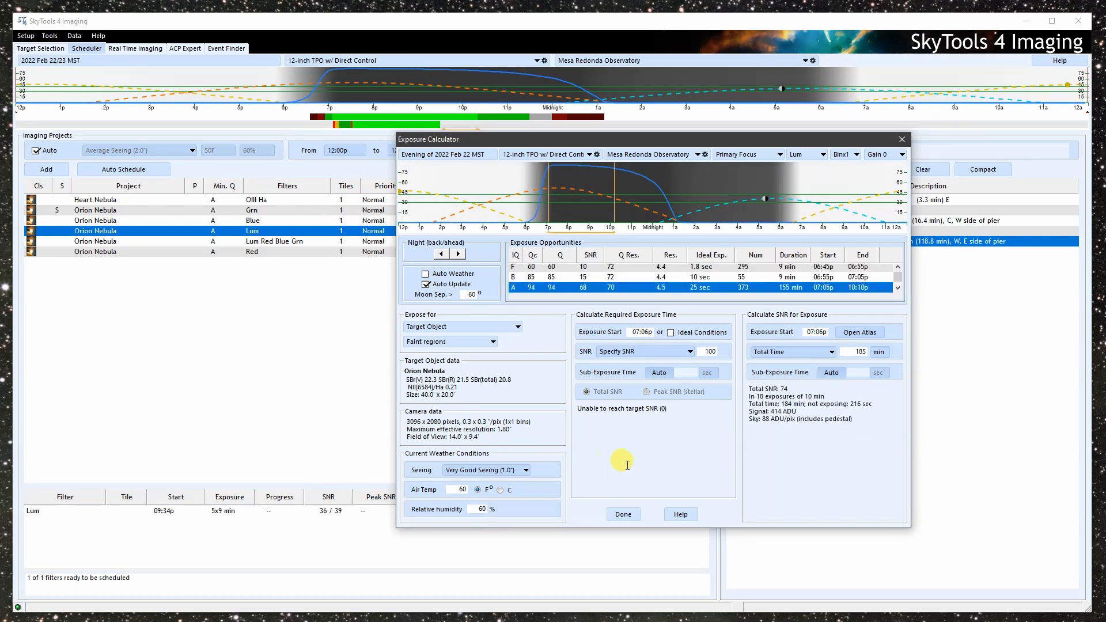
# Try Excellent Seeing (0.6") and Bad Seeing (5.0") in turn to compare their effect on the exposure opportunities
pyautogui.moveTo(551, 190)
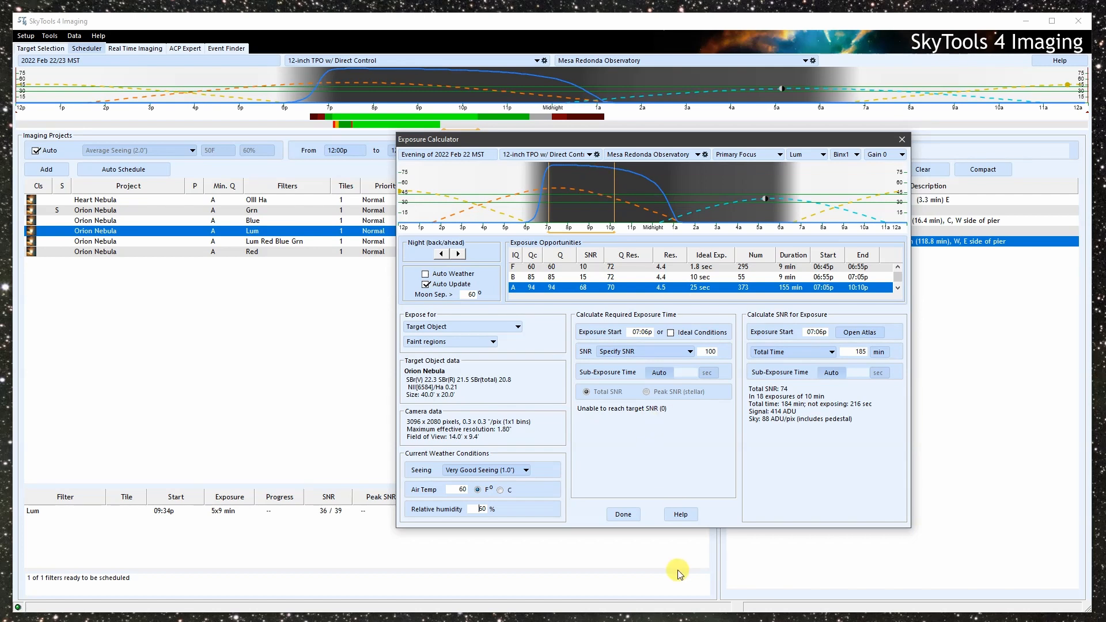
pyautogui.click(518, 470)
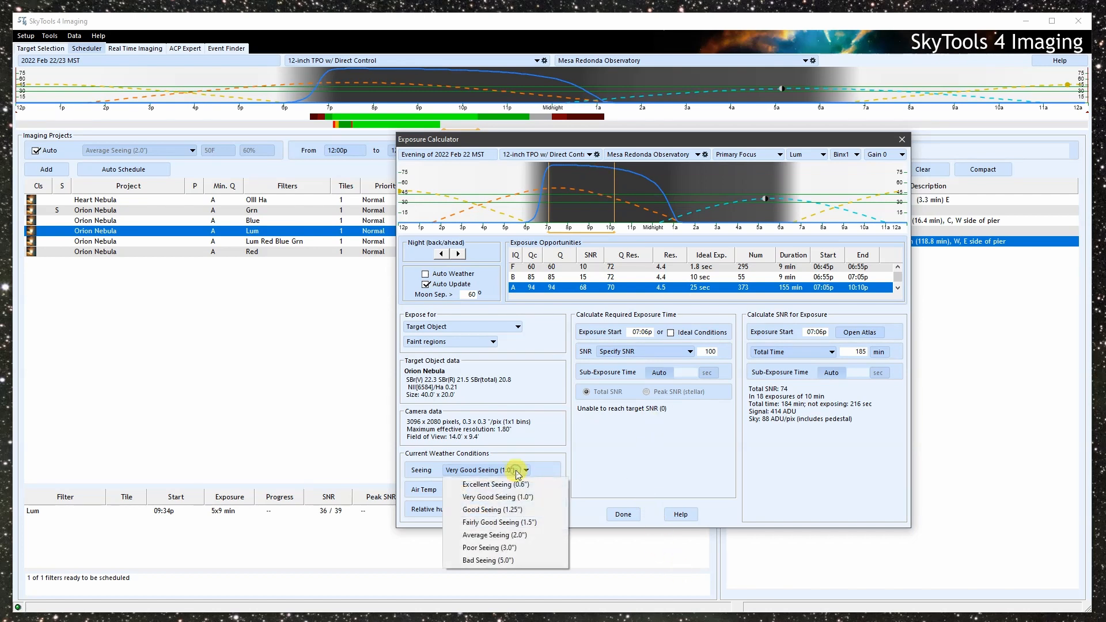
pyautogui.click(526, 486)
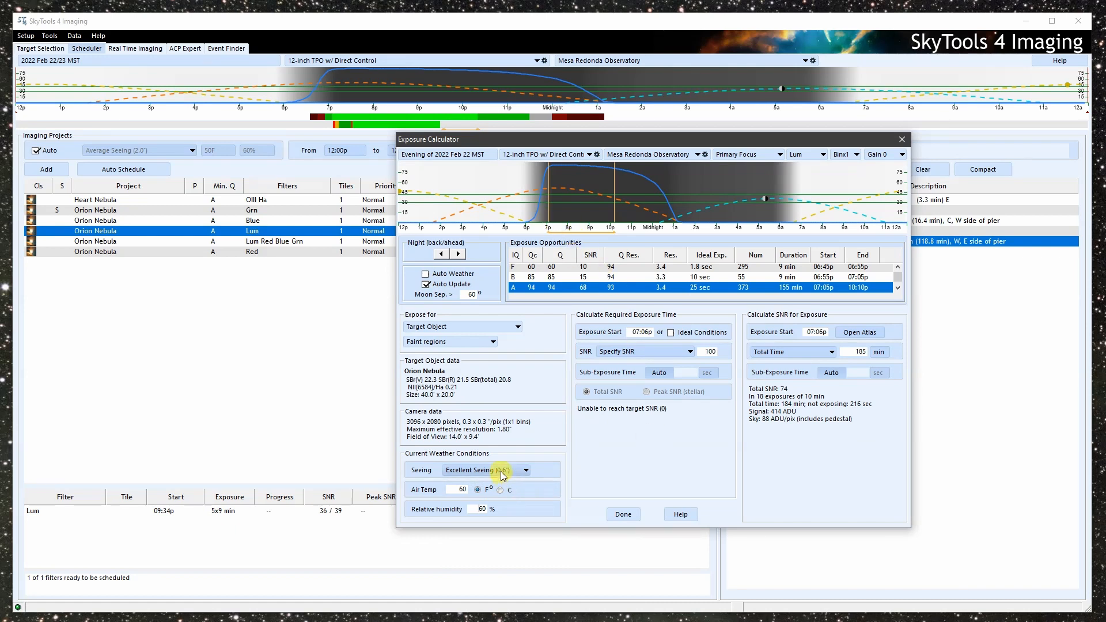
pyautogui.click(500, 472)
pyautogui.click(518, 561)
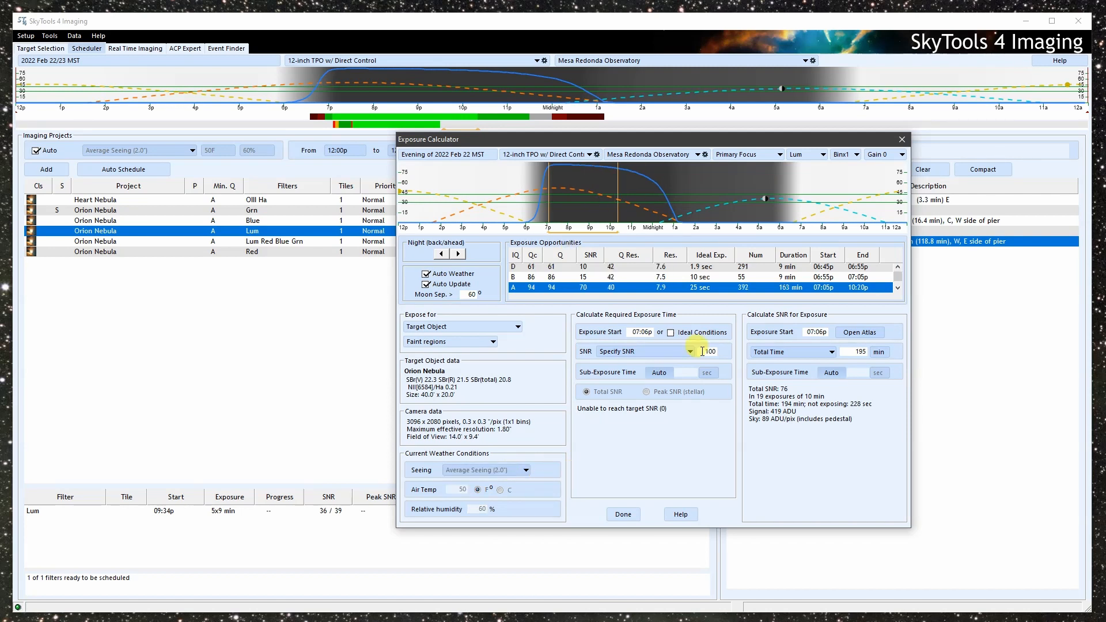
# Set the specified SNR for the required exposure time calculation to 30
pyautogui.moveTo(703, 351); pyautogui.dragTo(727, 351)
pyautogui.write('30')
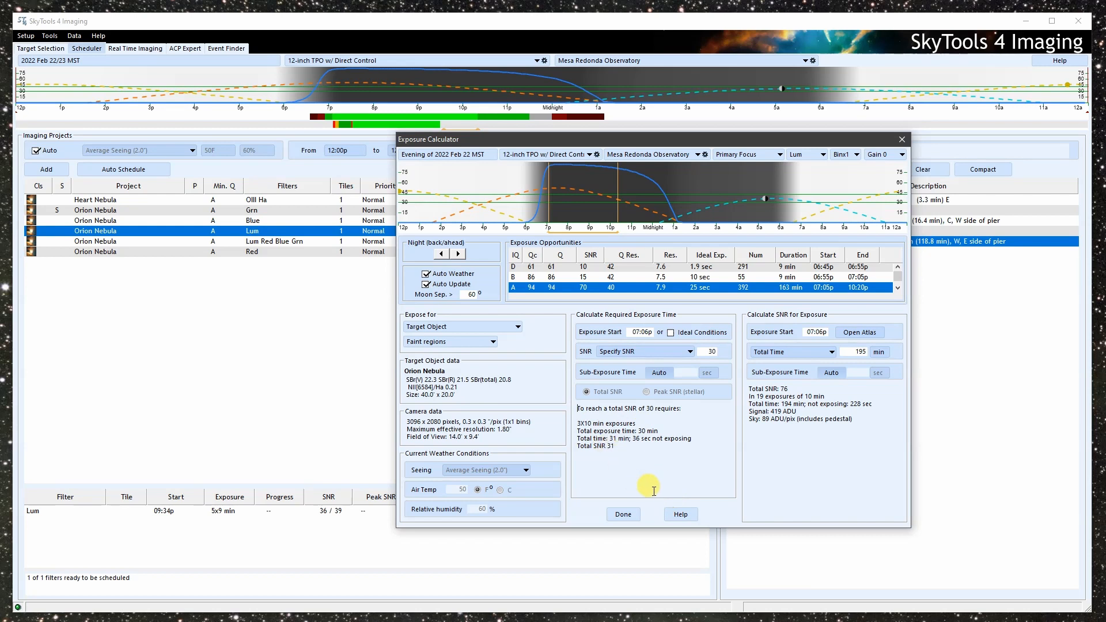
# Try exposing for the brightest regions of the target object and check the required exposure time
pyautogui.click(459, 343)
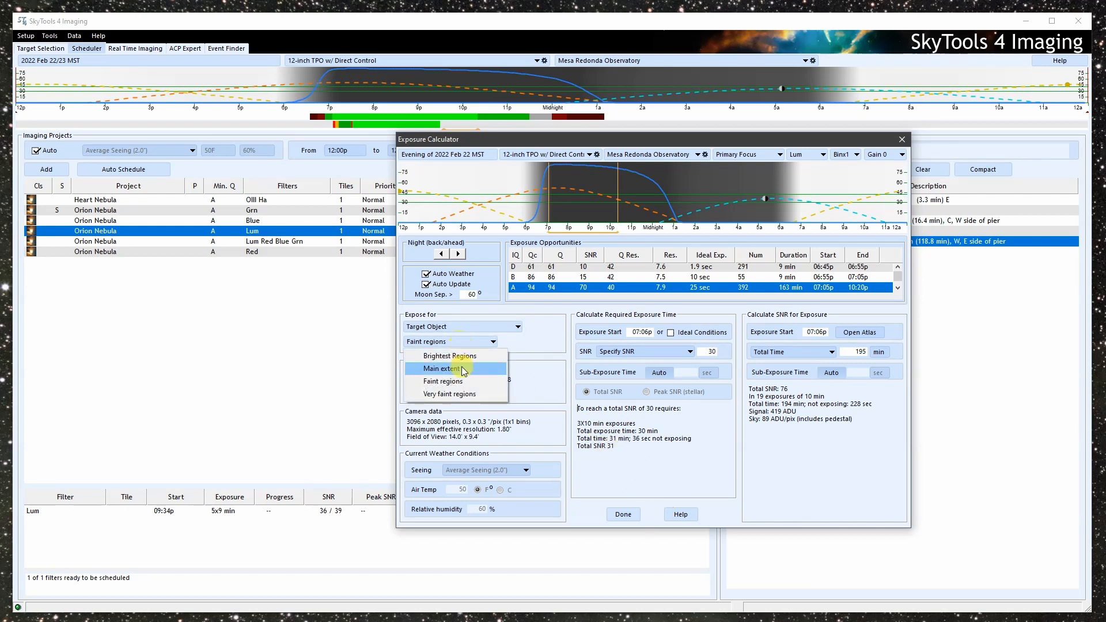
pyautogui.click(450, 356)
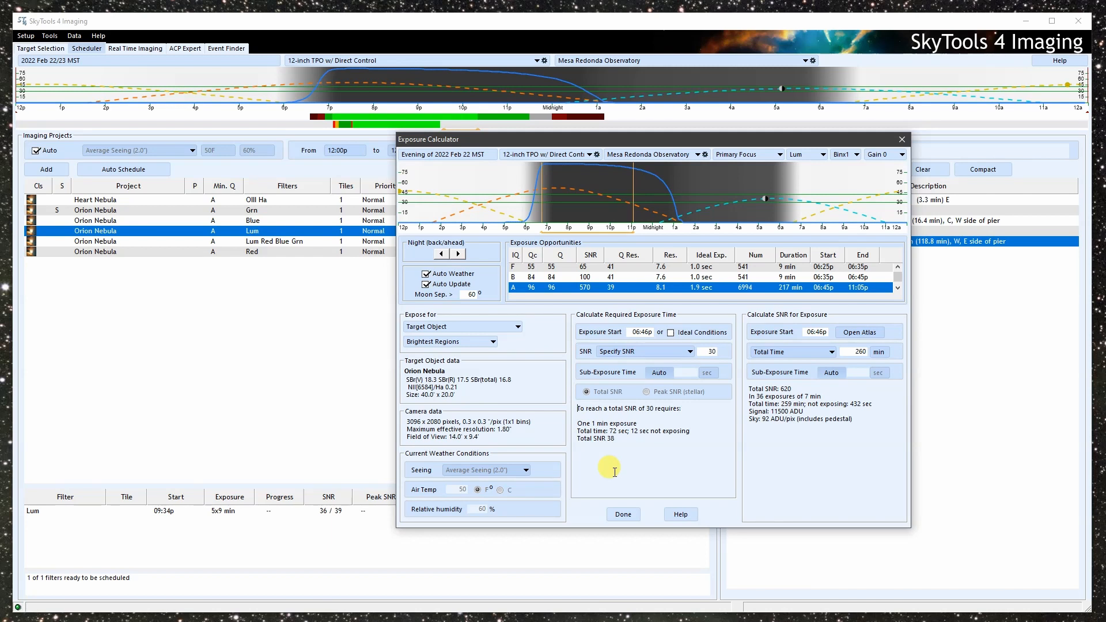
pyautogui.click(452, 329)
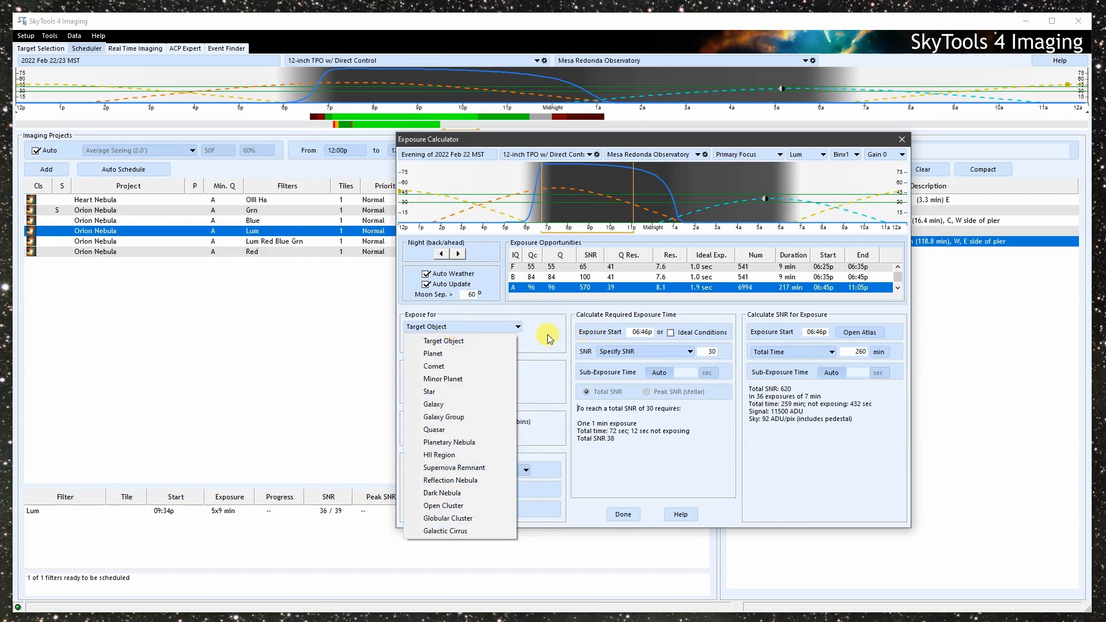
pyautogui.click(452, 341)
# Expose for the very faint regions of the target object and check the exposure opportunity on the night timeline
pyautogui.click(468, 342)
pyautogui.click(485, 396)
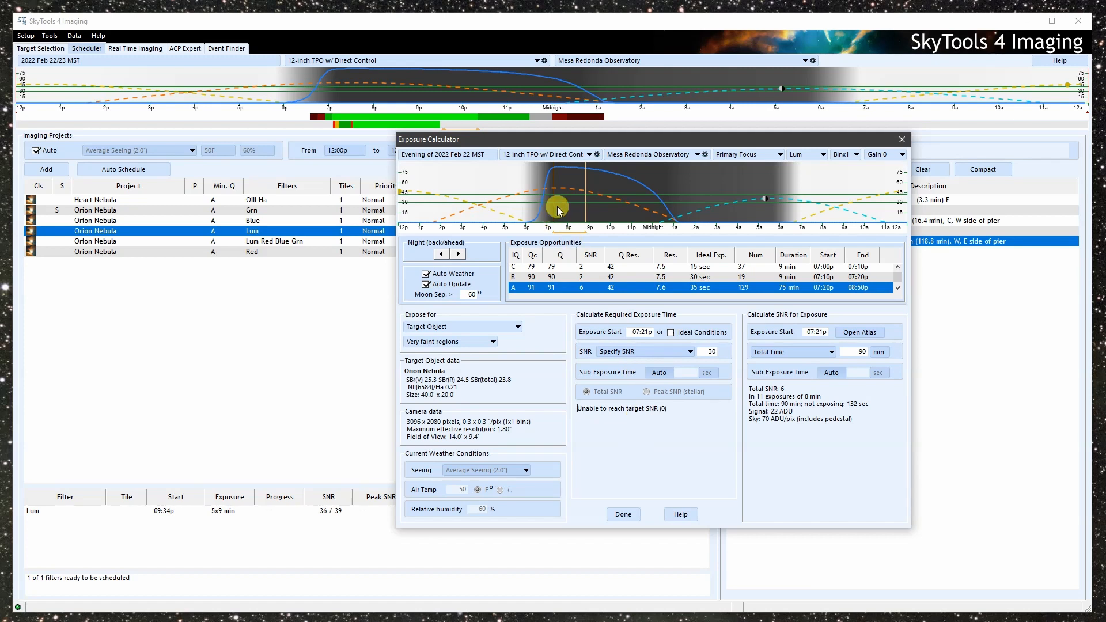
pyautogui.moveTo(570, 202)
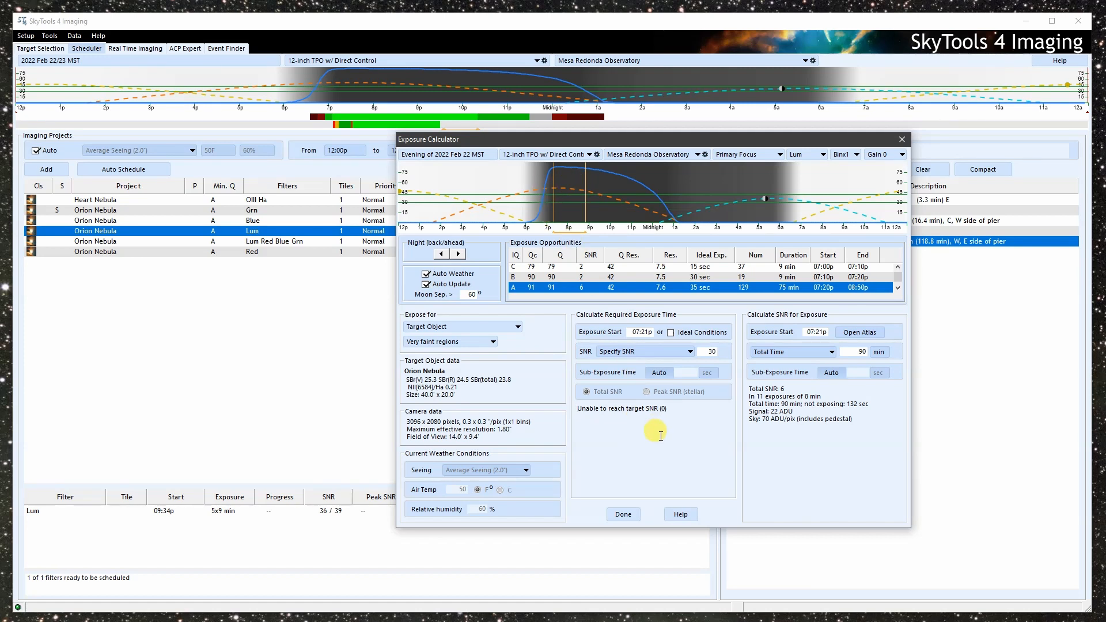
# Set the specified SNR for the required exposure time calculation to 10
pyautogui.doubleClick(706, 352)
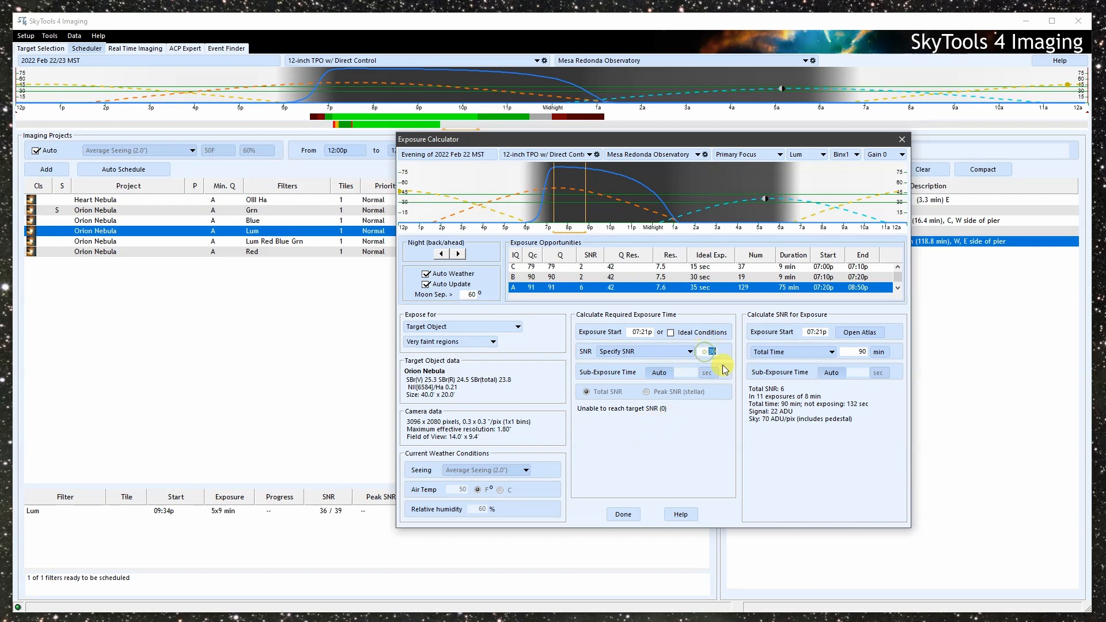
pyautogui.write('10')
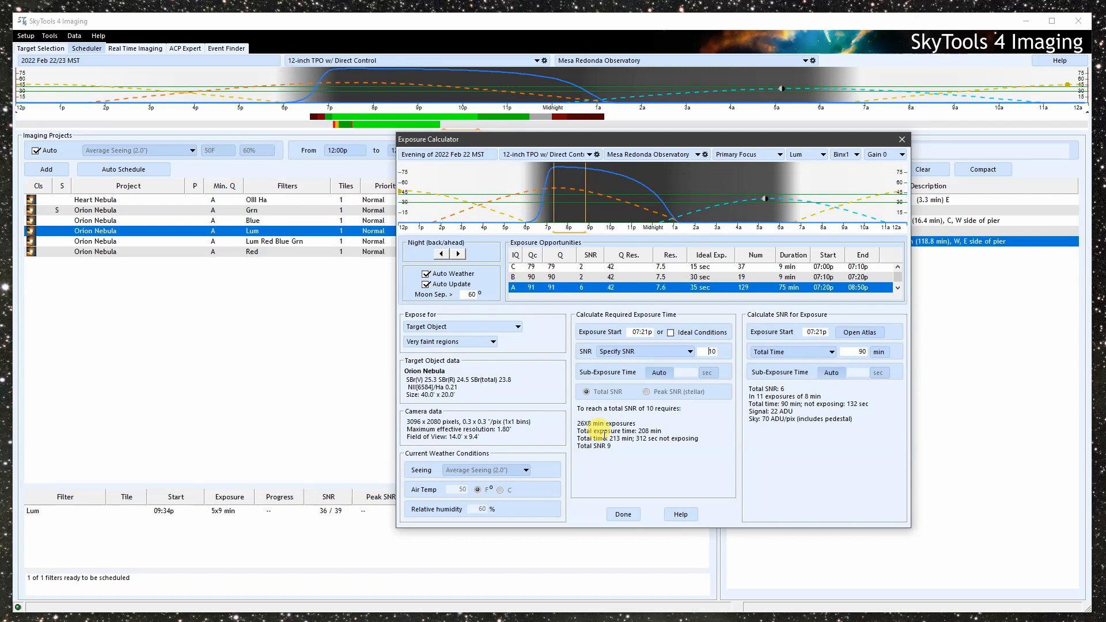
pyautogui.click(489, 341)
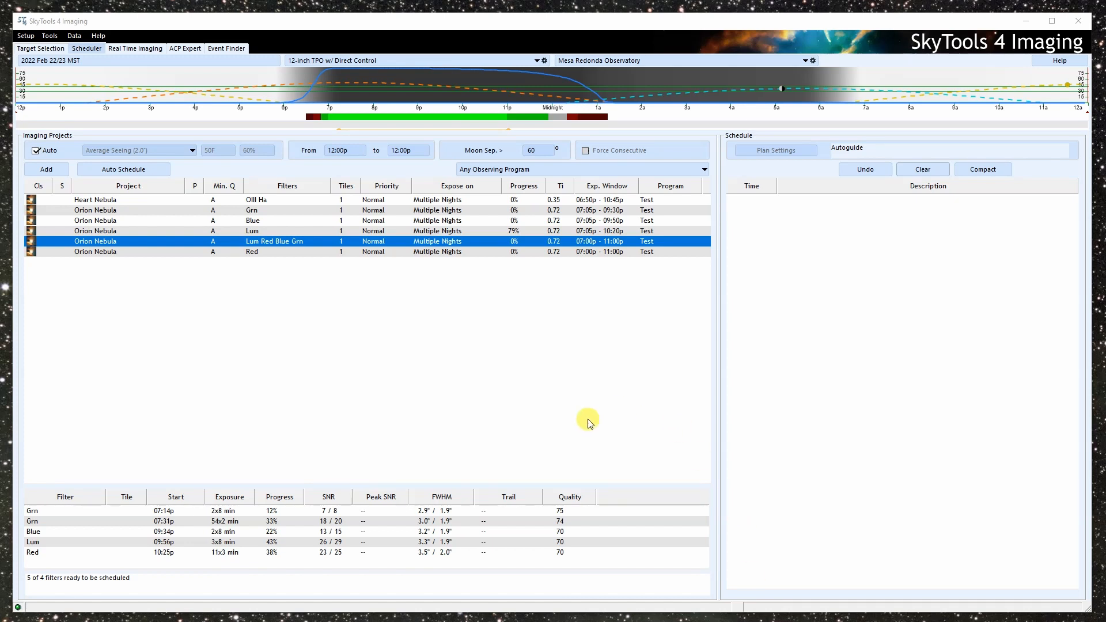
# Open the Orion Nebula imaging project for the Lum filter, review its recorded observations and close it
pyautogui.click(135, 233)
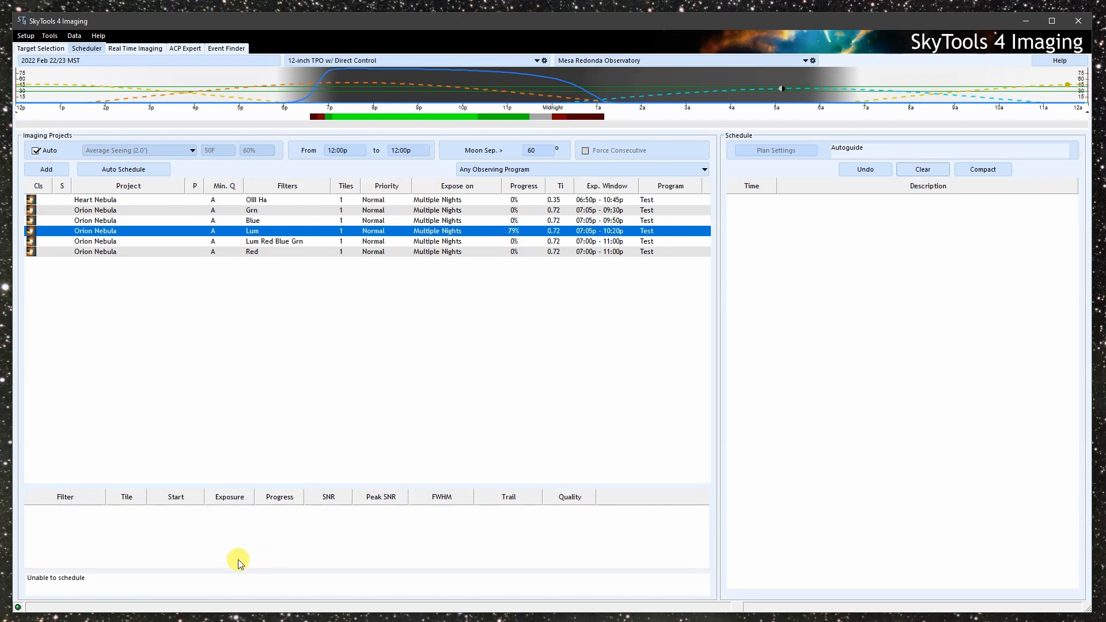
pyautogui.click(127, 232)
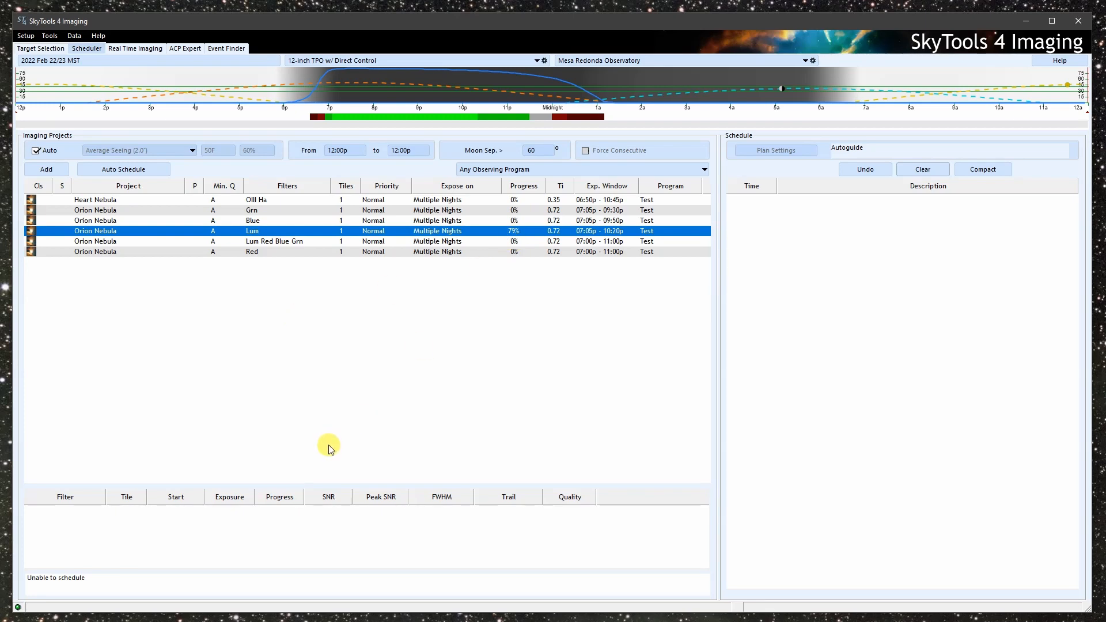
pyautogui.rightClick(127, 230)
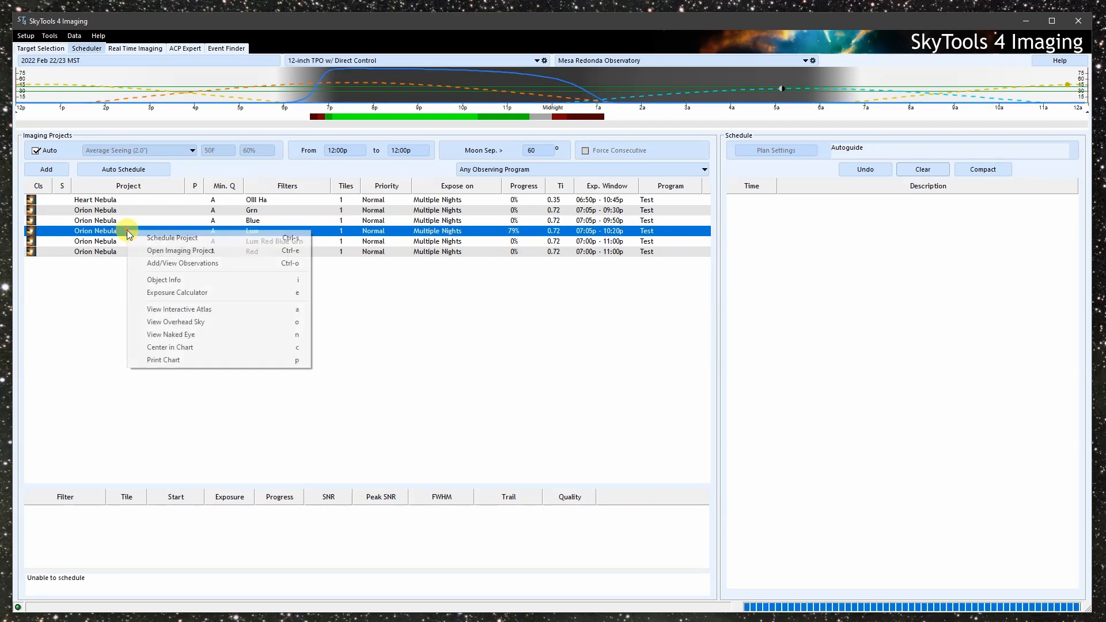
pyautogui.click(186, 251)
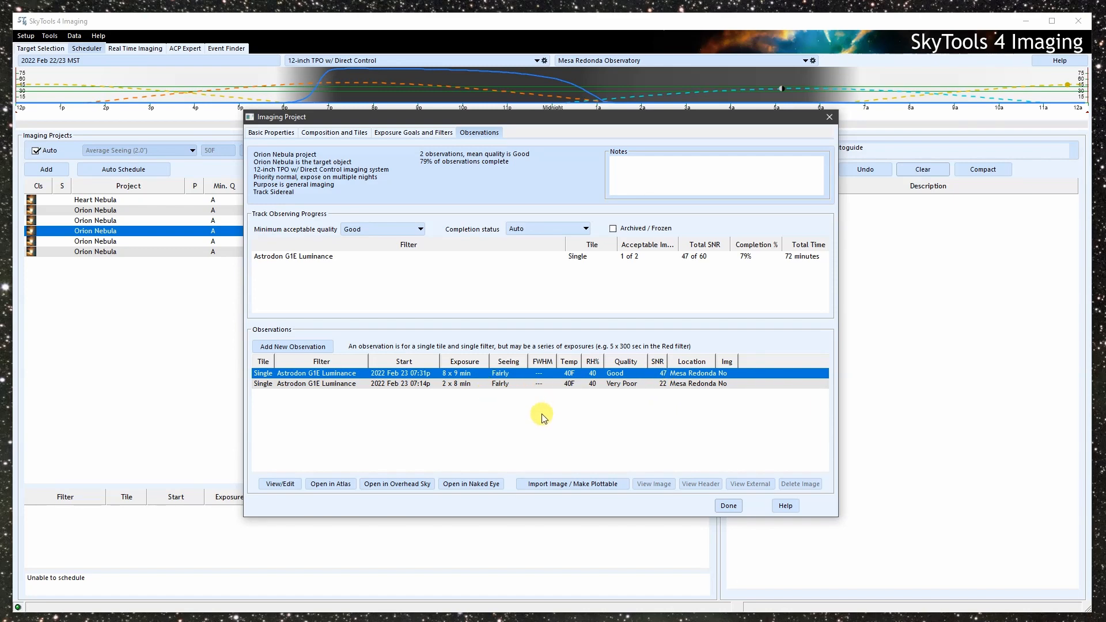
pyautogui.click(729, 505)
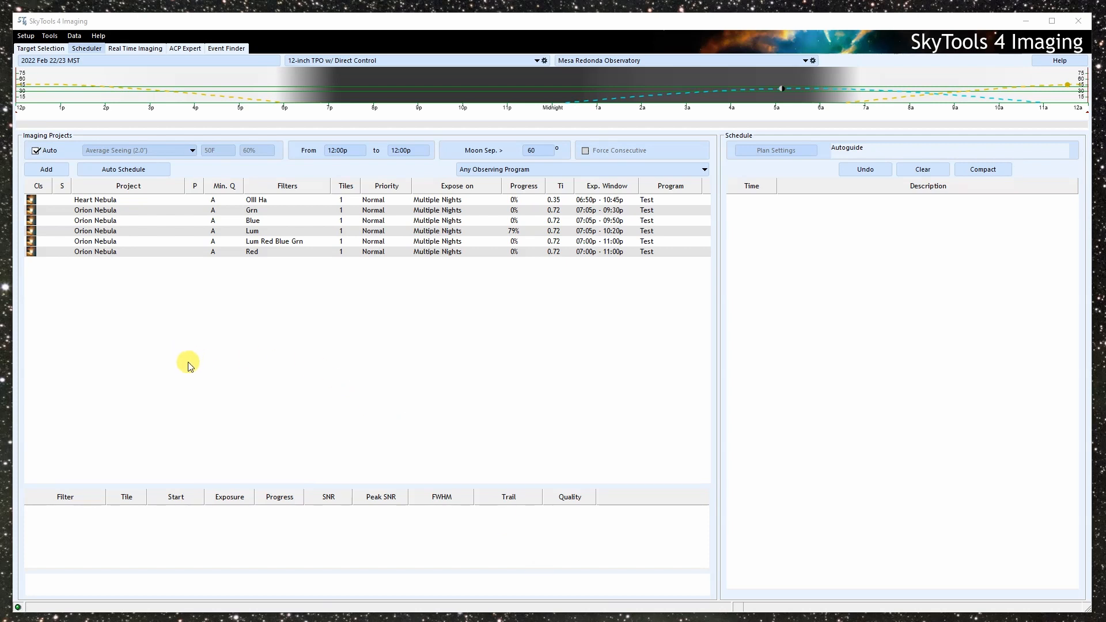
# Select the Orion Nebula Lum project and check its proposed exposures
pyautogui.click(133, 230)
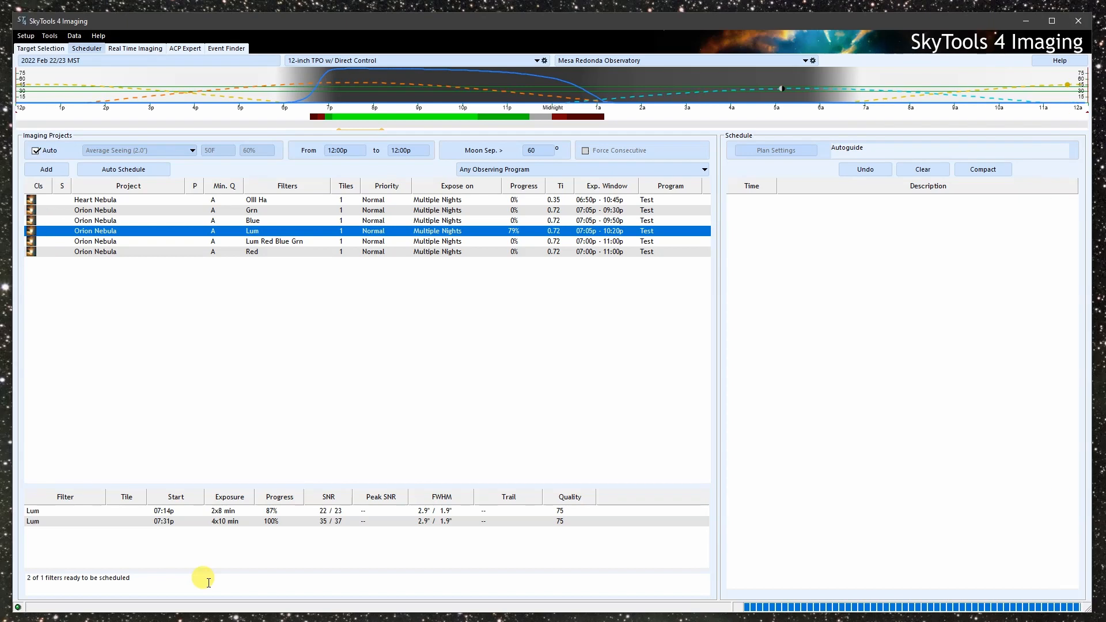